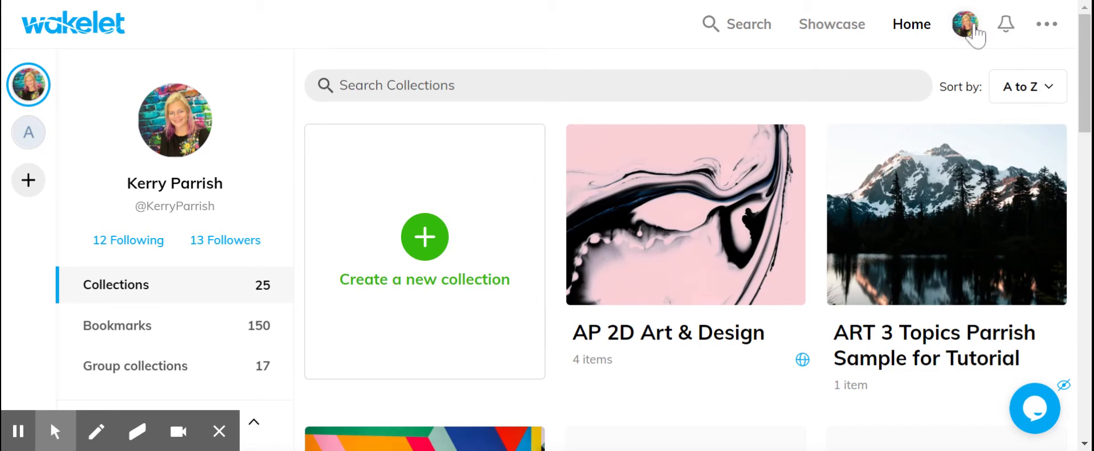
# - Open the profile page and look over its banner, bio and collection sections
pyautogui.click(973, 30)
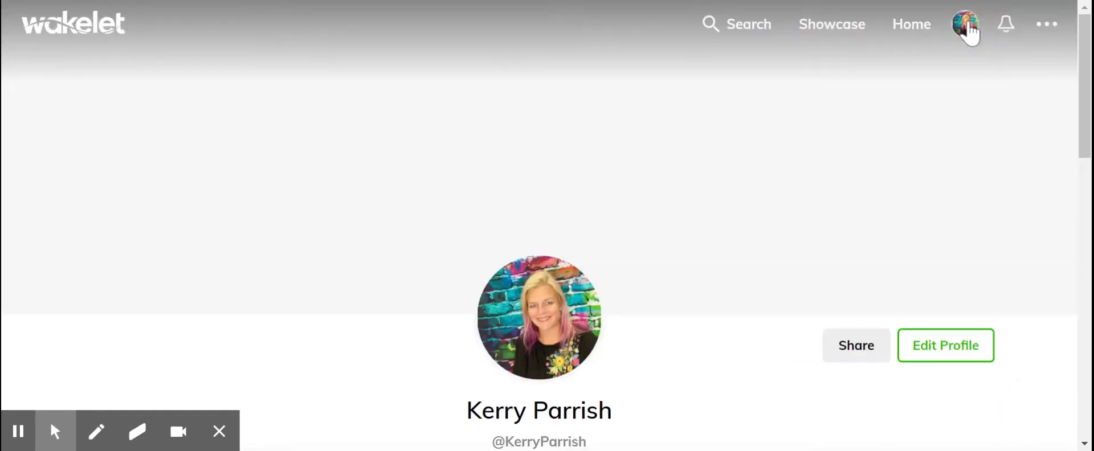
pyautogui.scroll(-5, 747, 189)
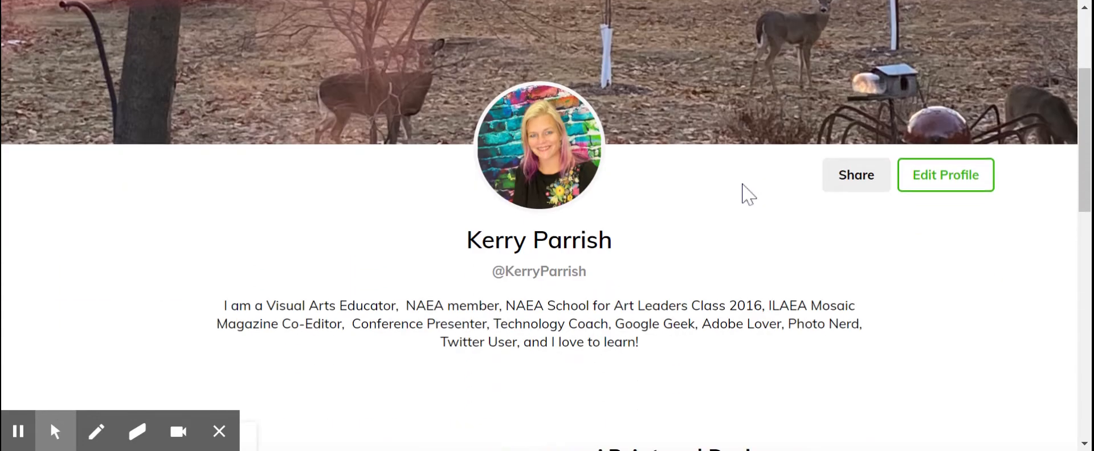
pyautogui.scroll(-2, 745, 223)
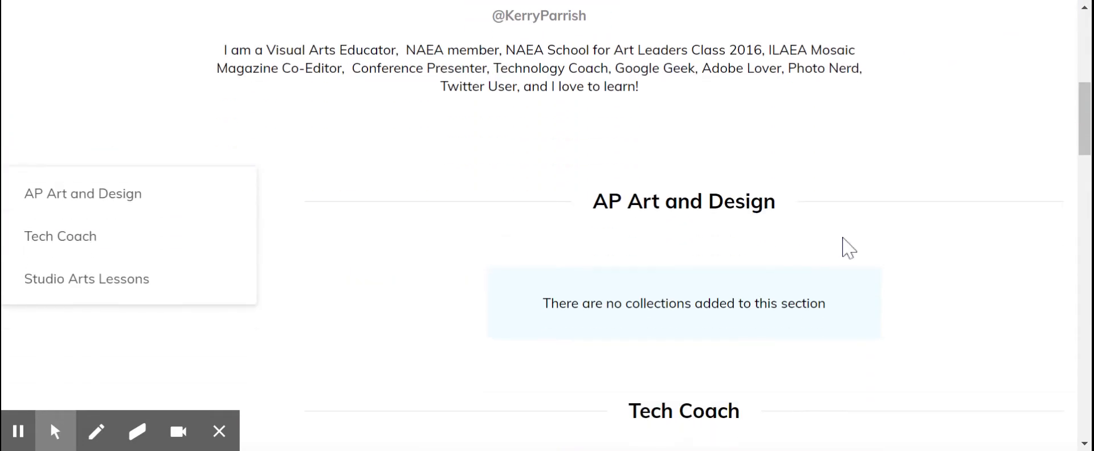
pyautogui.scroll(-3, 776, 246)
pyautogui.scroll(-1, 849, 253)
pyautogui.scroll(5, 849, 254)
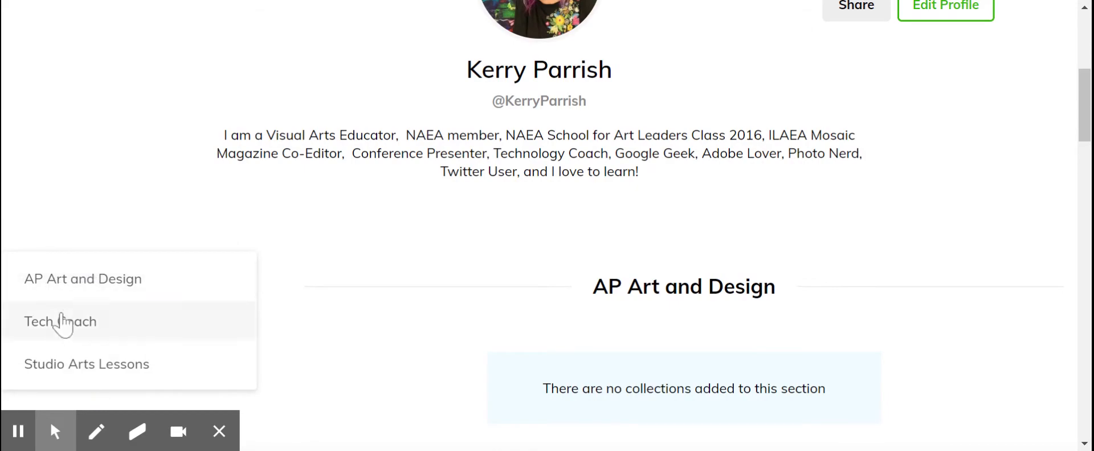
pyautogui.scroll(6, 455, 266)
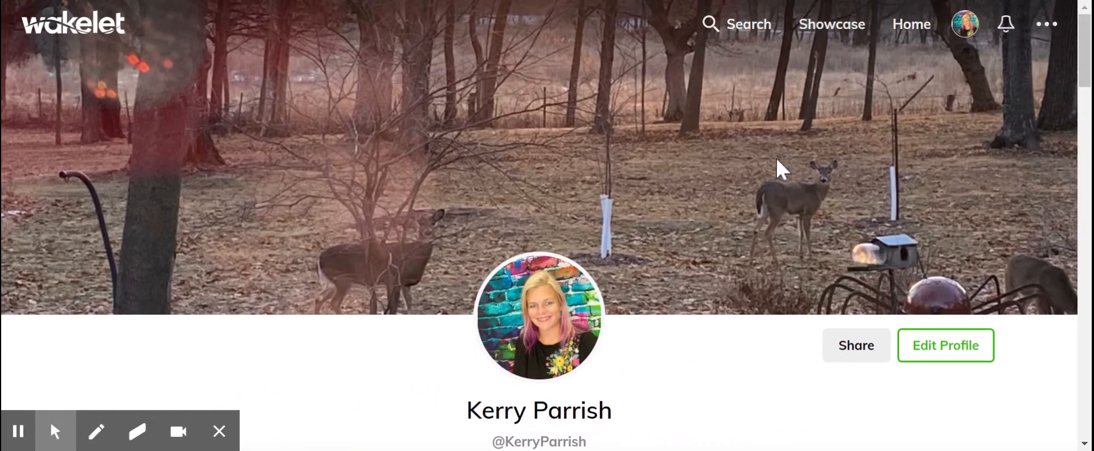
# - Create a new collection in the Avid College Posters space and set its visibility to Unlisted
pyautogui.click(78, 33)
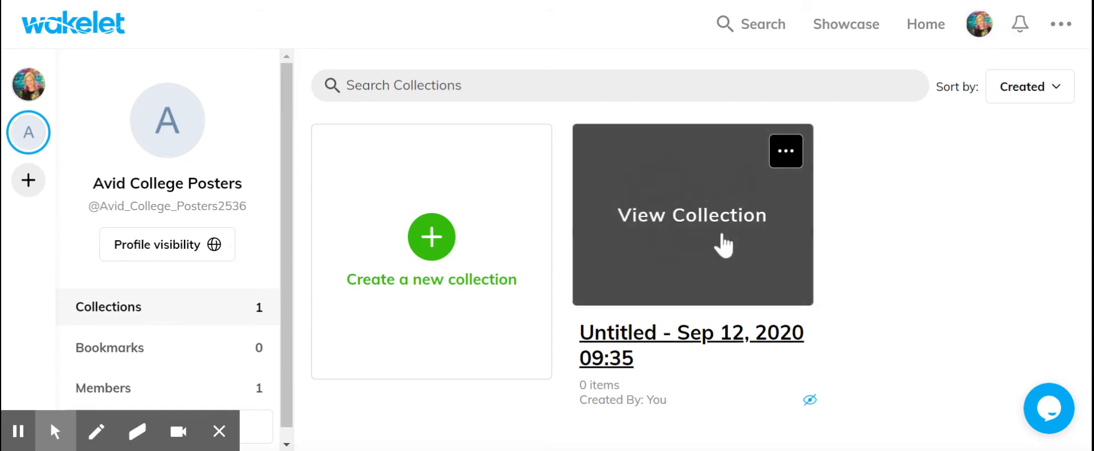
pyautogui.click(429, 236)
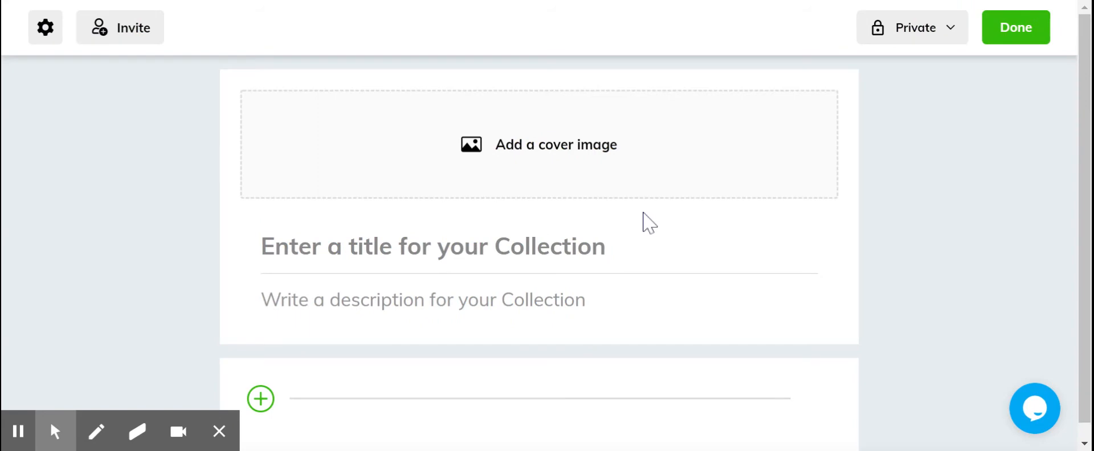
pyautogui.click(926, 33)
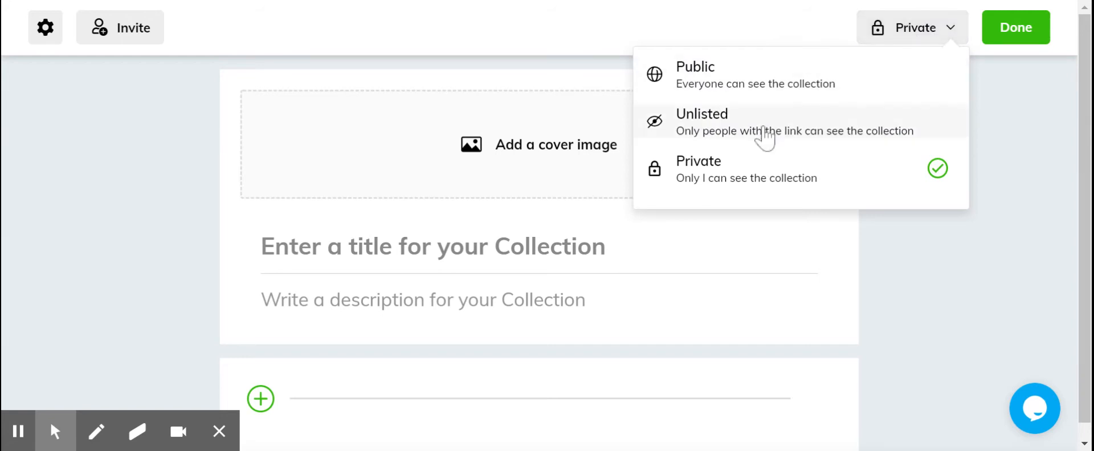
pyautogui.click(764, 132)
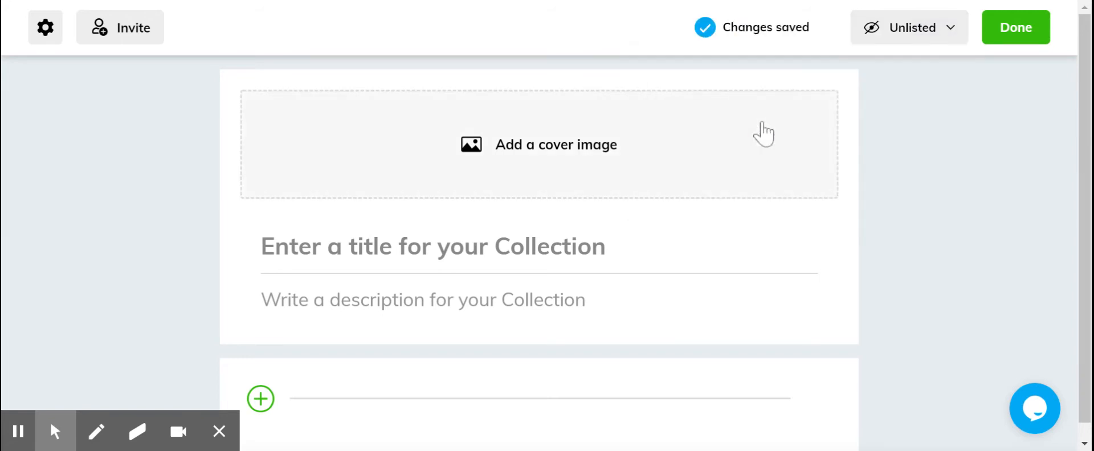
# - Start adding a cover image from the library and search the Unsplash photos for "college"
pyautogui.click(522, 152)
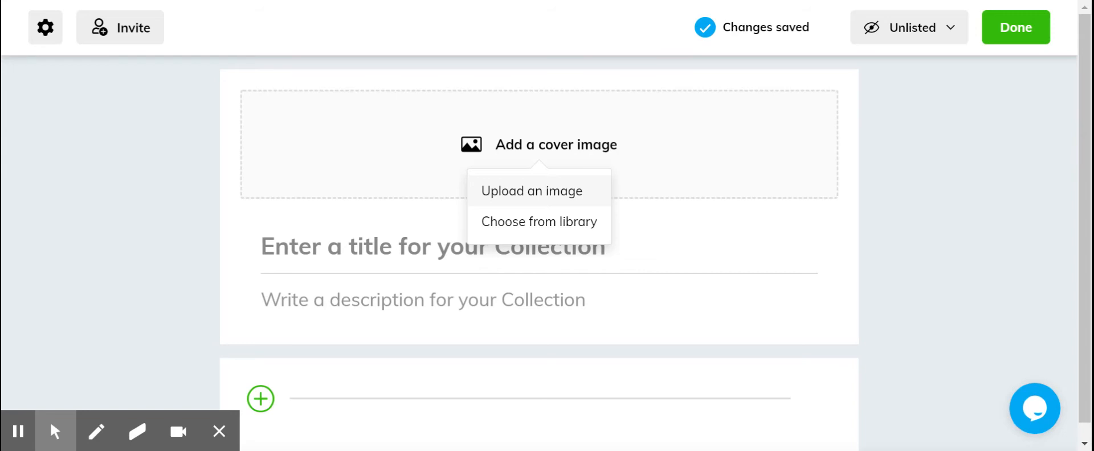
pyautogui.click(520, 193)
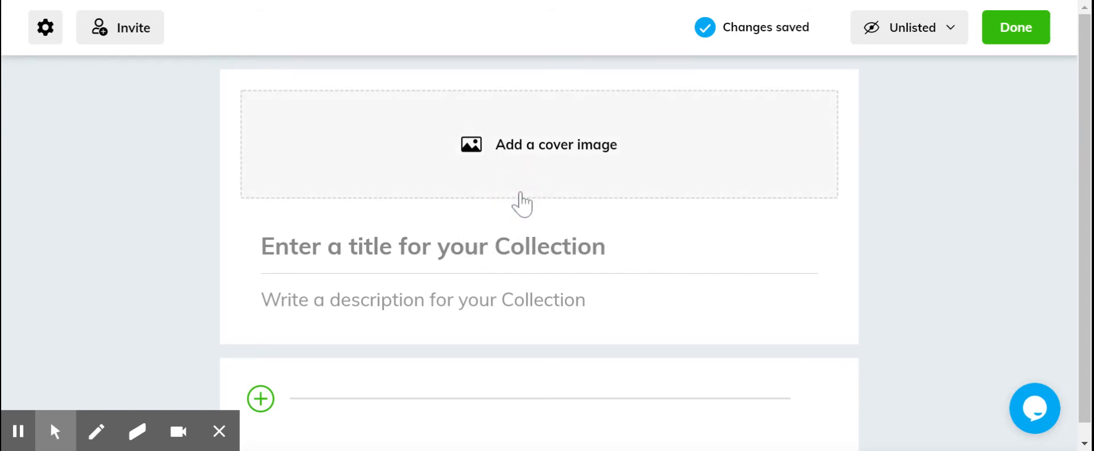
pyautogui.click(588, 164)
pyautogui.click(565, 220)
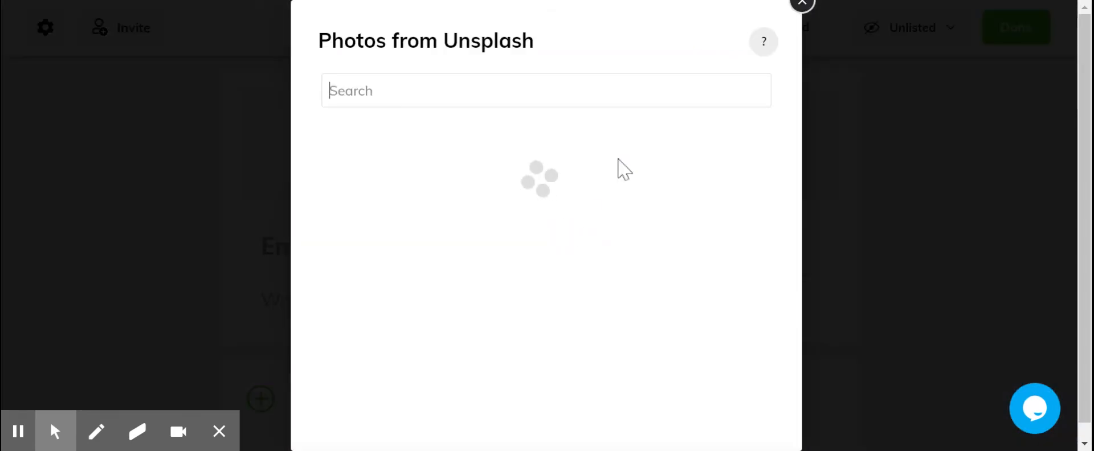
pyautogui.write('collge')
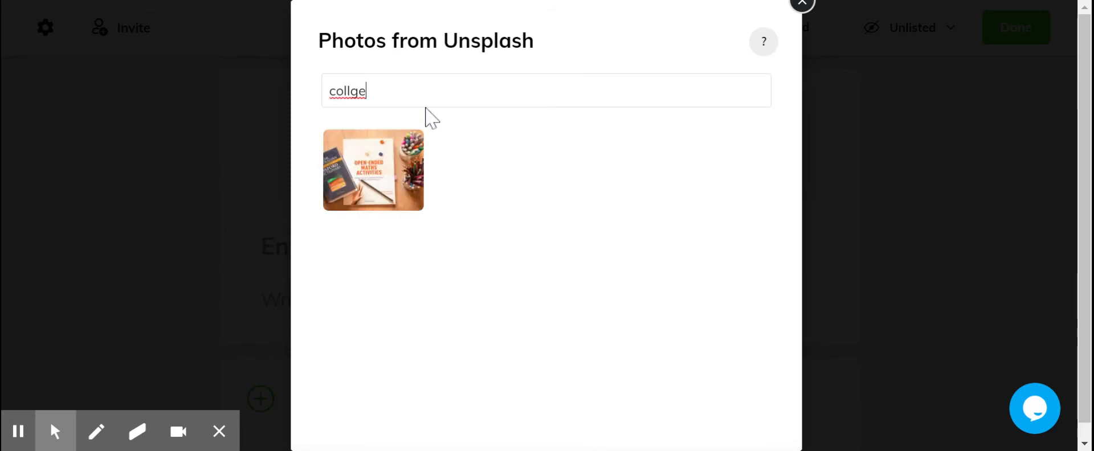
pyautogui.press('BackSpace')
pyautogui.press('BackSpace')
pyautogui.write('eg')
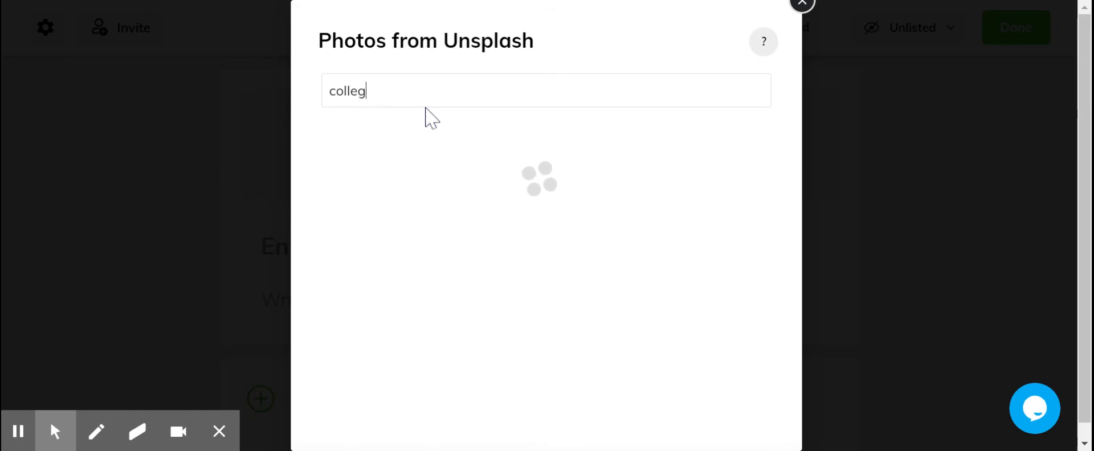
pyautogui.write('e')
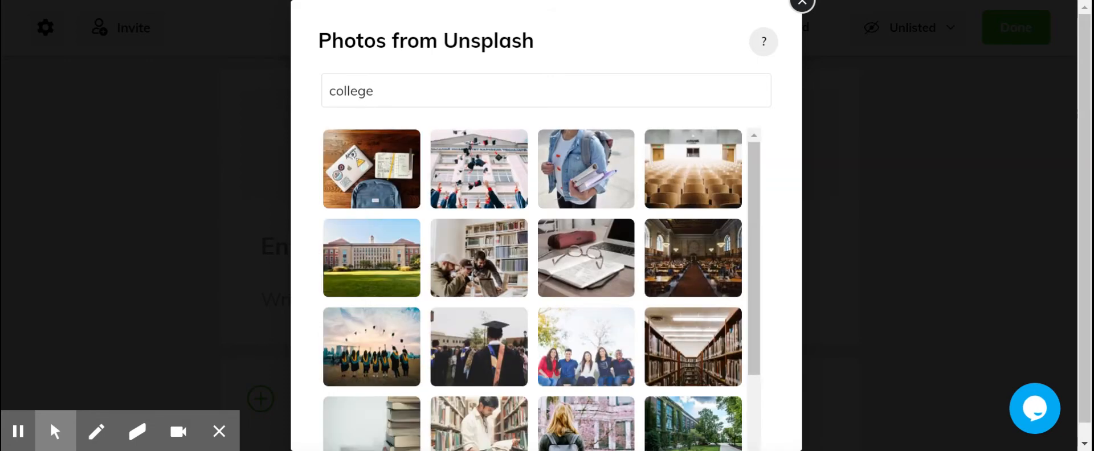
# - Use the photo of graduates tossing their caps as the cover and set it to Half cover image
pyautogui.click(371, 257)
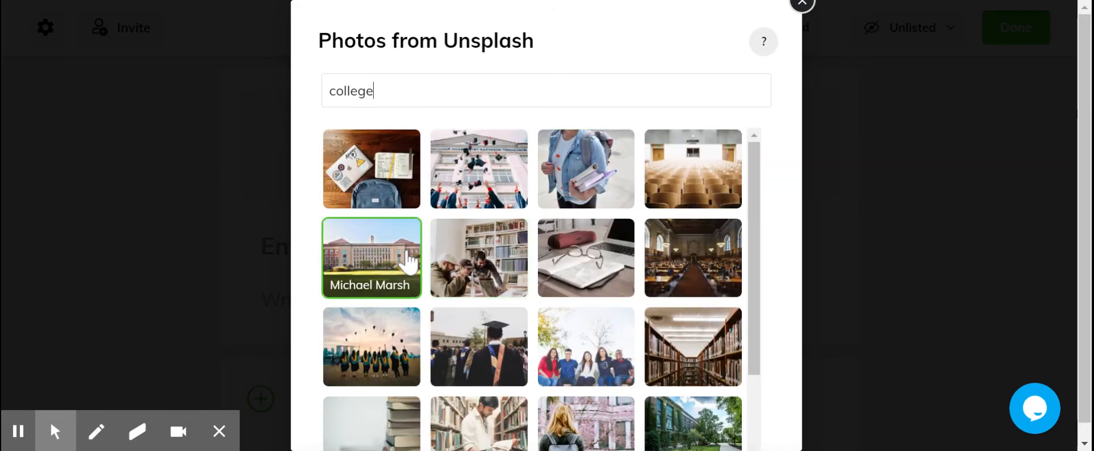
pyautogui.click(497, 151)
pyautogui.click(493, 152)
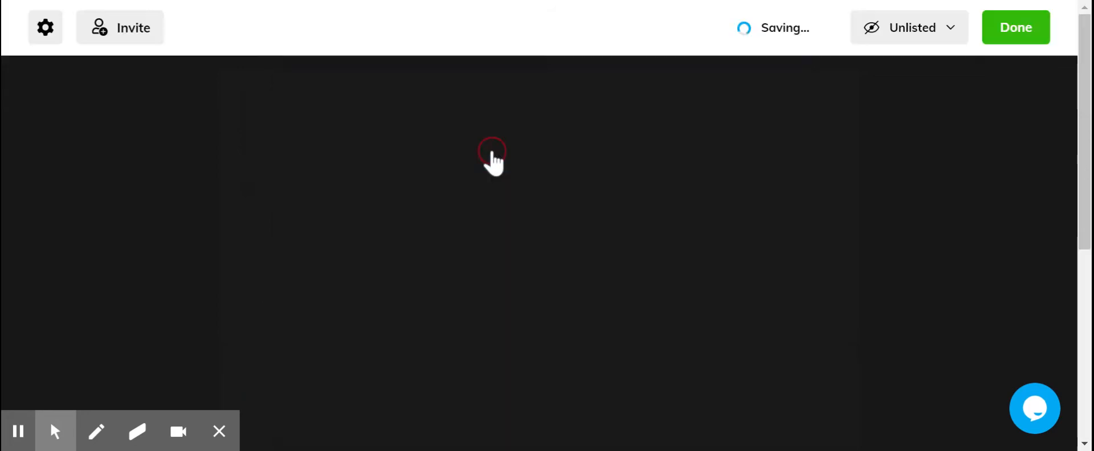
pyautogui.scroll(-3, 570, 228)
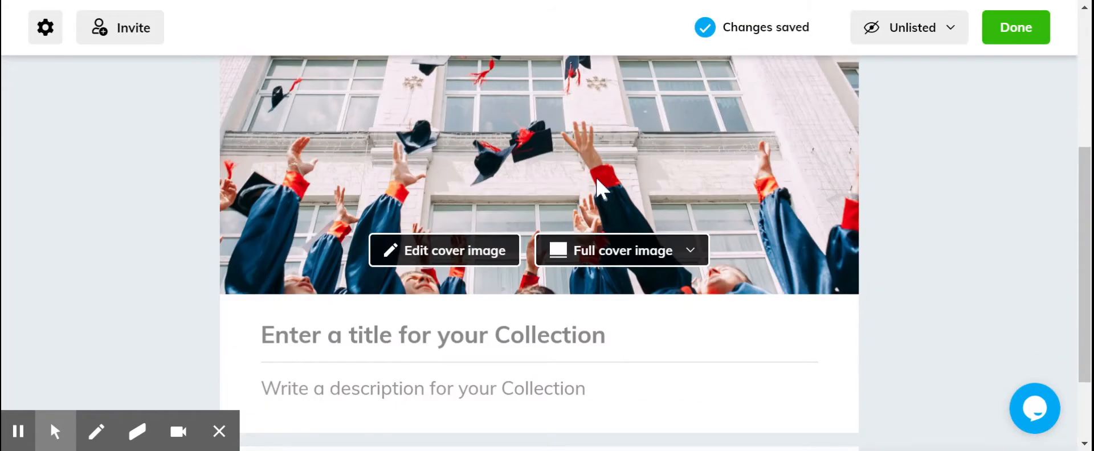
pyautogui.click(615, 262)
pyautogui.click(607, 332)
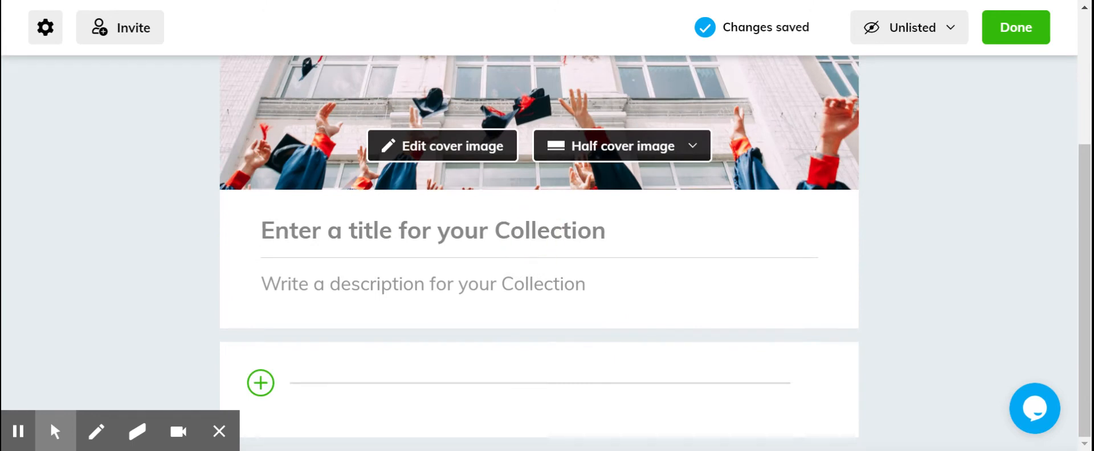
# - Title the collection "Avid Poster Information"
pyautogui.write('Avie')
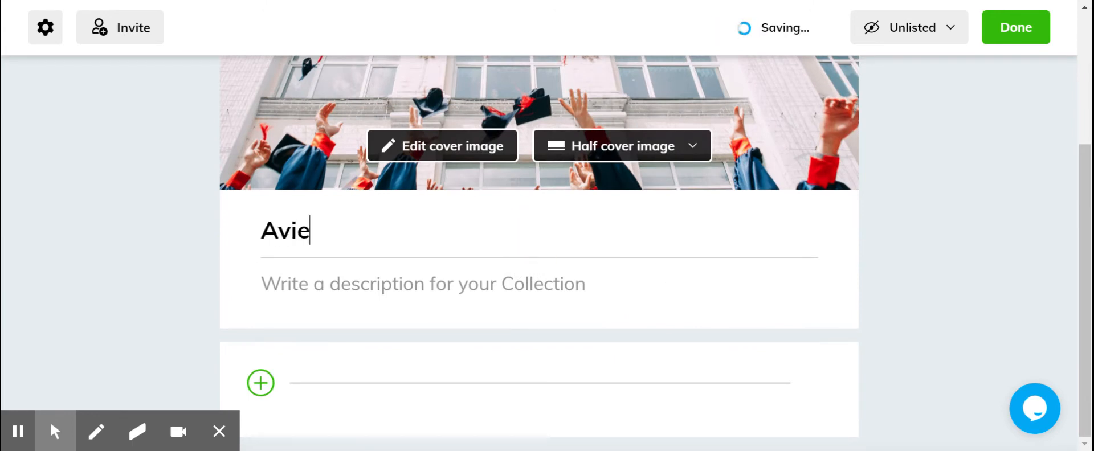
pyautogui.press('BackSpace')
pyautogui.write('d Post')
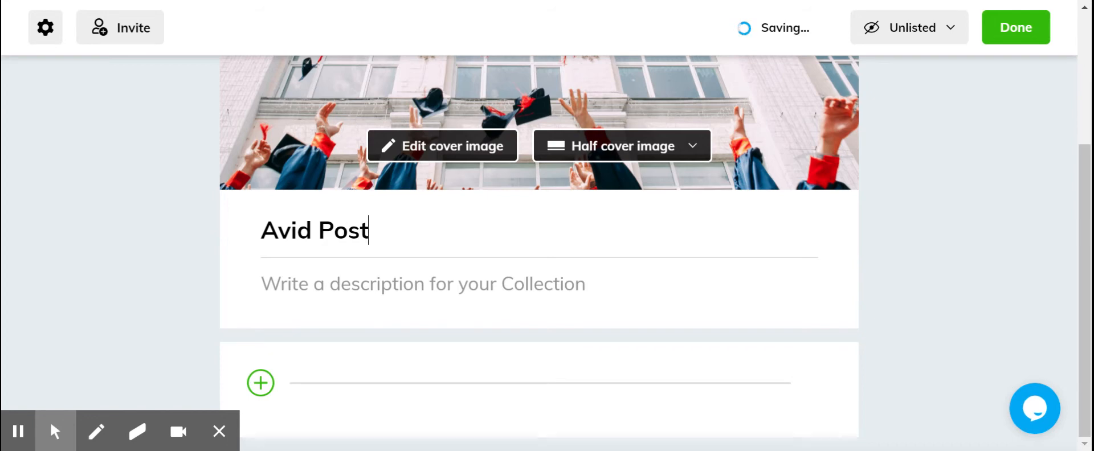
pyautogui.write('er Information')
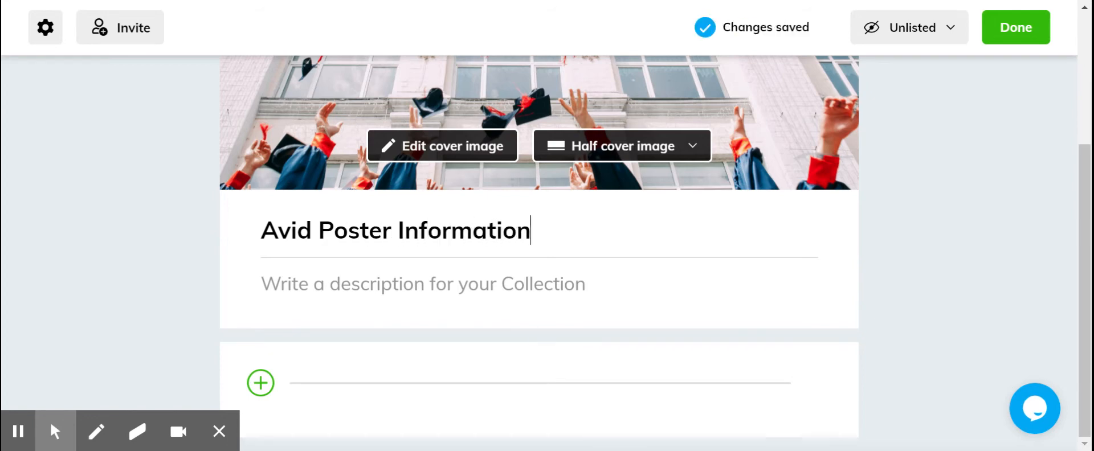
pyautogui.click(561, 281)
pyautogui.click(1085, 211)
# - Add the University of Northern Iowa "UNI Facts" web page to the collection by pasting its URL
pyautogui.click(260, 383)
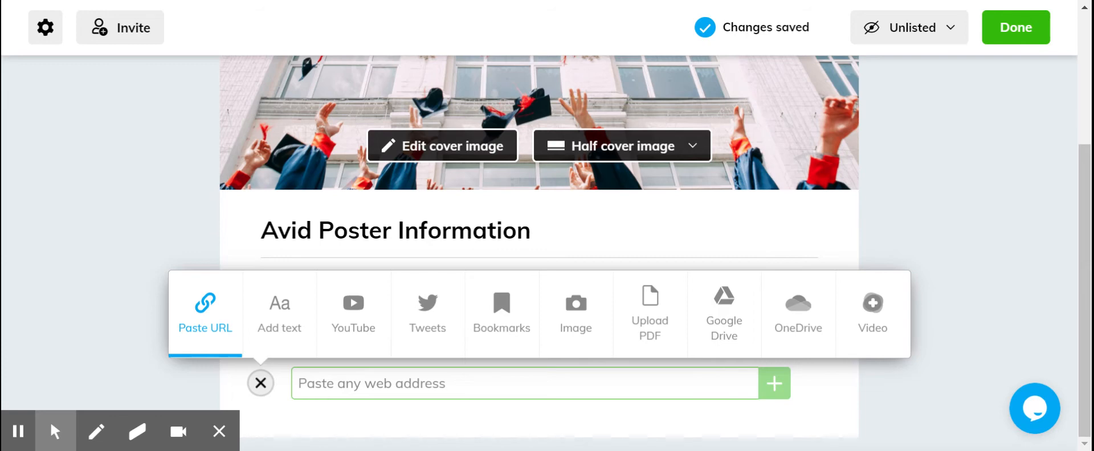
pyautogui.click(341, 385)
pyautogui.hotkey('ctrl', 'v')
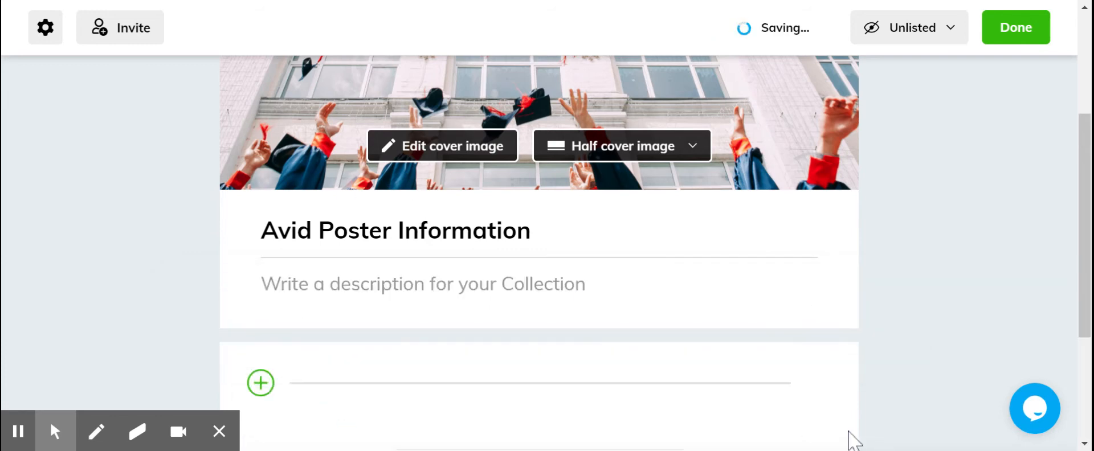
# - Replace the UNI Facts card's description with "Important Facts Overview"
pyautogui.scroll(-3, 598, 255)
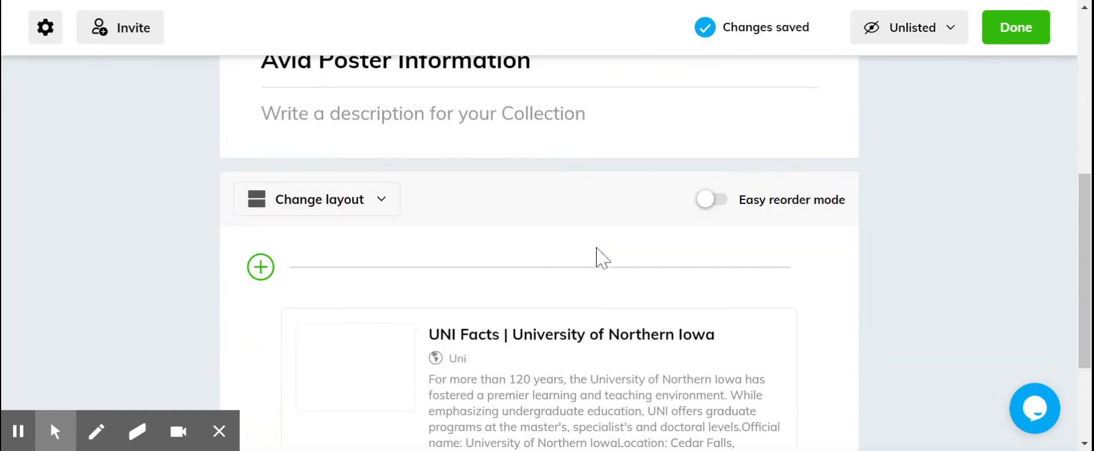
pyautogui.scroll(-3, 598, 256)
pyautogui.moveTo(642, 254)
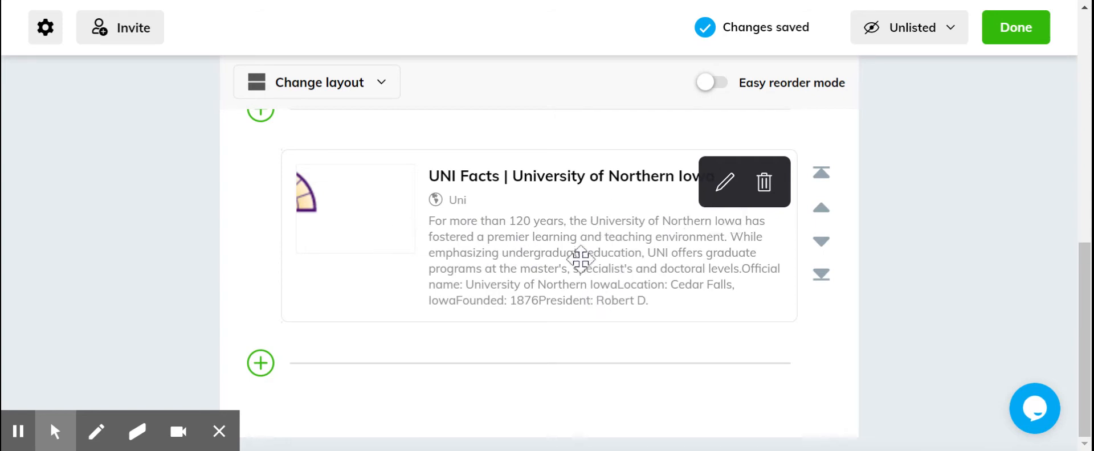
pyautogui.click(725, 188)
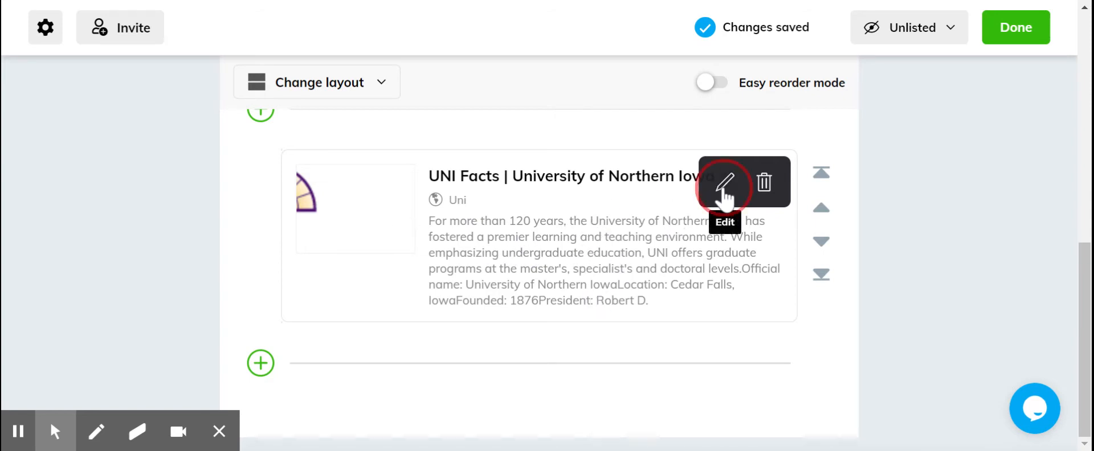
pyautogui.moveTo(649, 310); pyautogui.dragTo(431, 230)
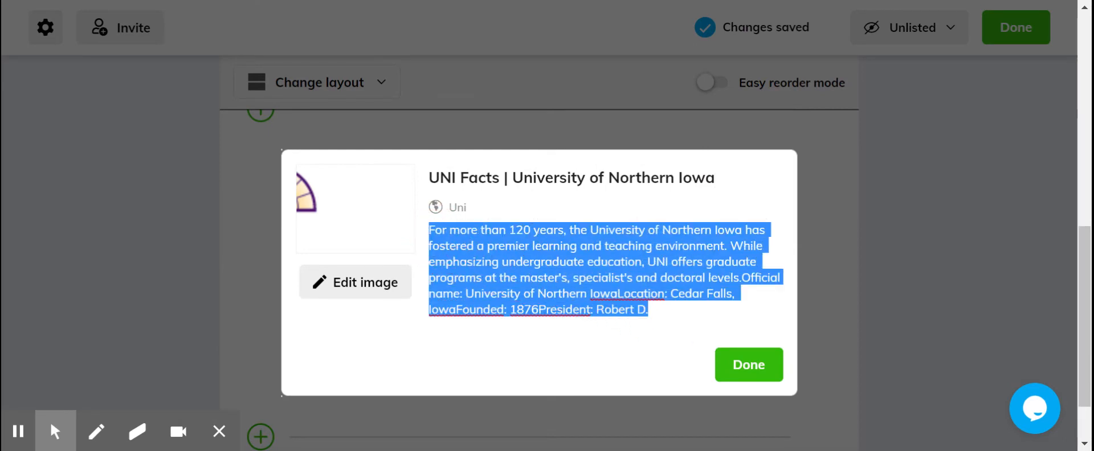
pyautogui.press('BackSpace')
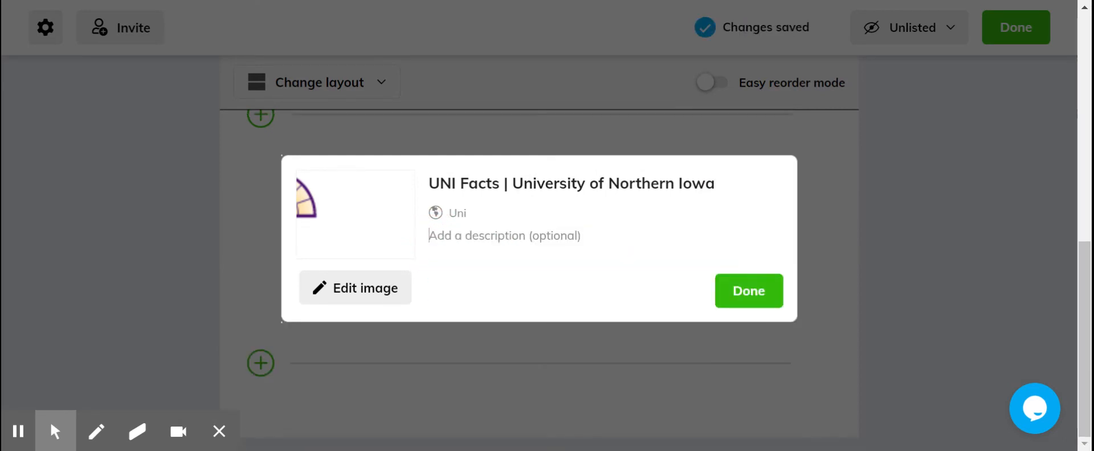
pyautogui.write('Import')
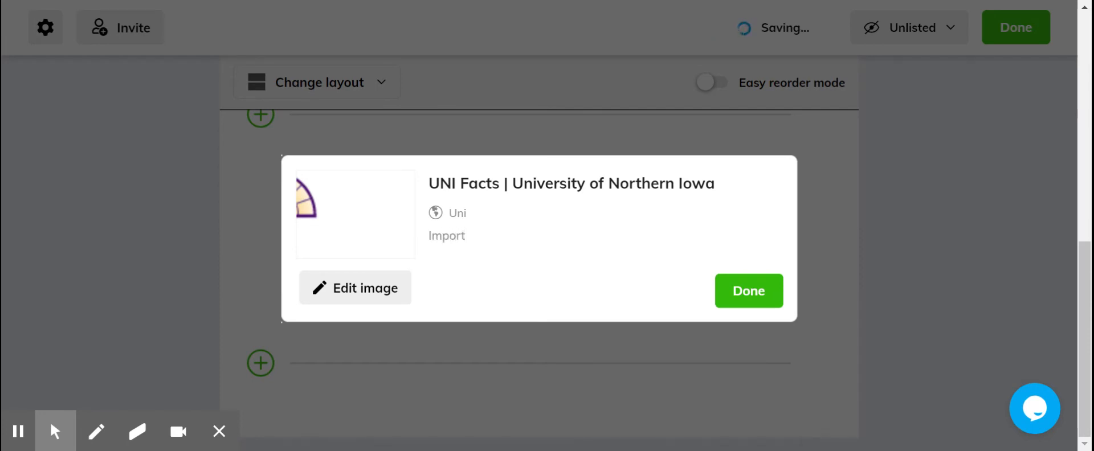
pyautogui.write('ant PF')
pyautogui.press('BackSpace')
pyautogui.press('BackSpace')
pyautogui.write('F')
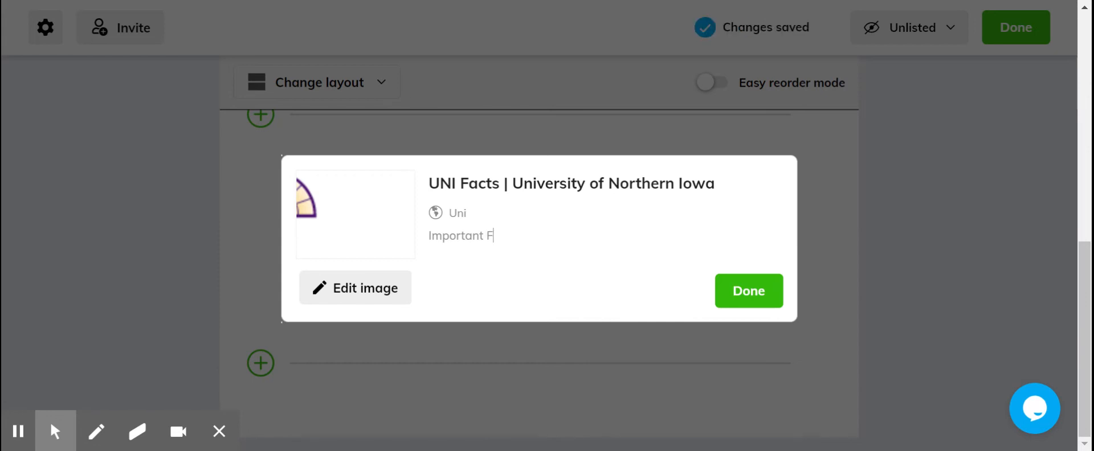
pyautogui.write('acts Ov')
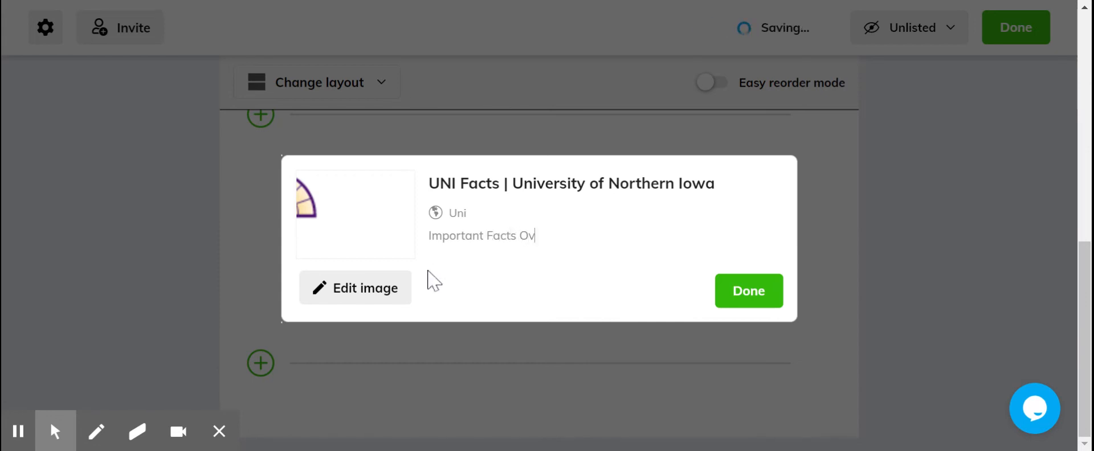
pyautogui.write('eer')
pyautogui.press('BackSpace')
pyautogui.press('BackSpace')
pyautogui.write('erview')
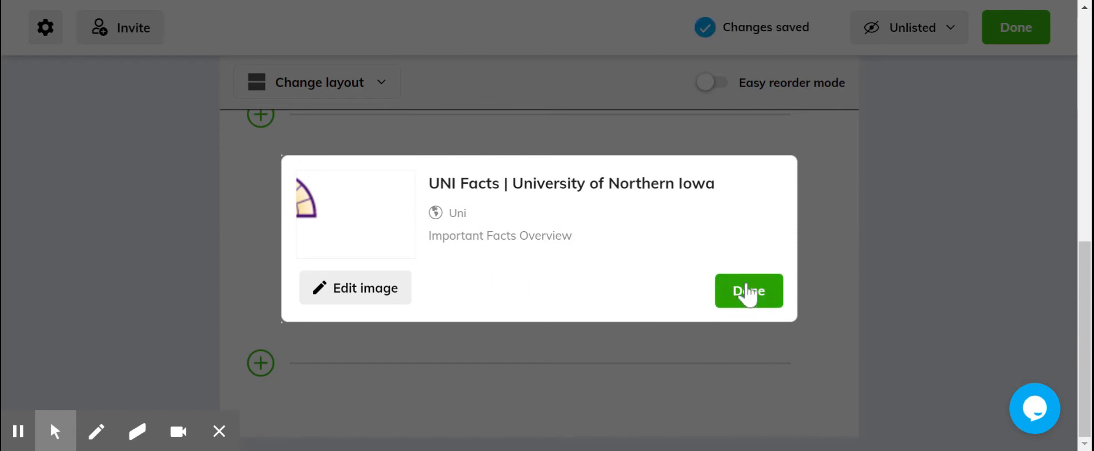
pyautogui.click(727, 294)
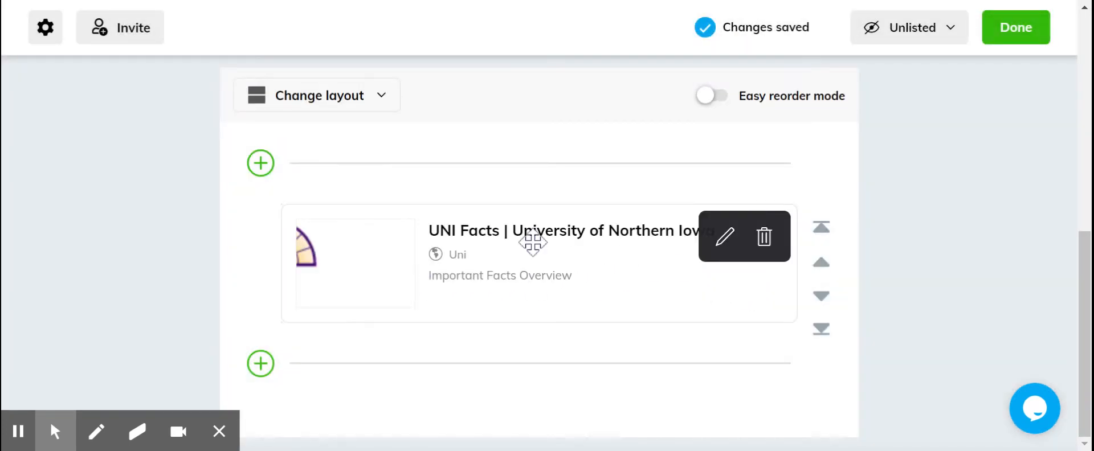
# - Add a text item below the UNI Facts card with the lines "top reasons to choose this school" and "why i chose to research"
pyautogui.click(261, 369)
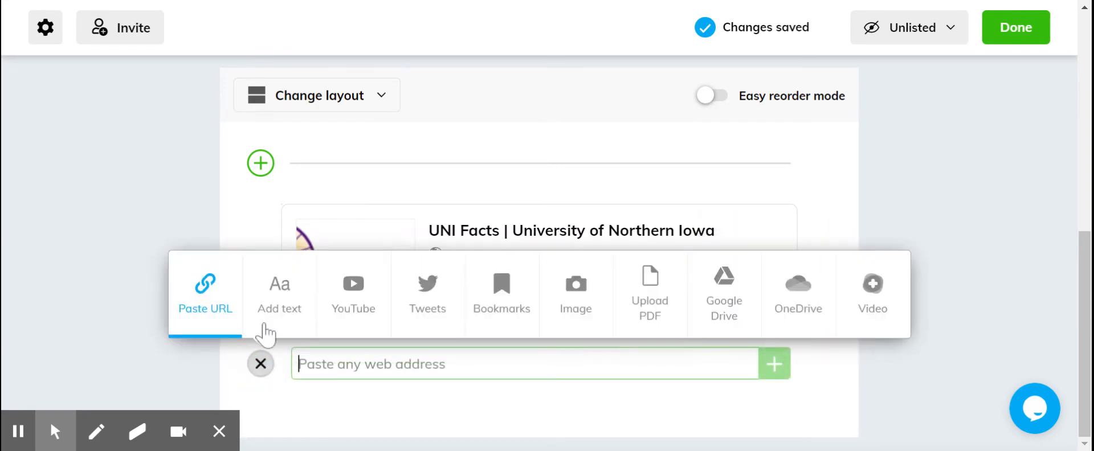
pyautogui.click(262, 301)
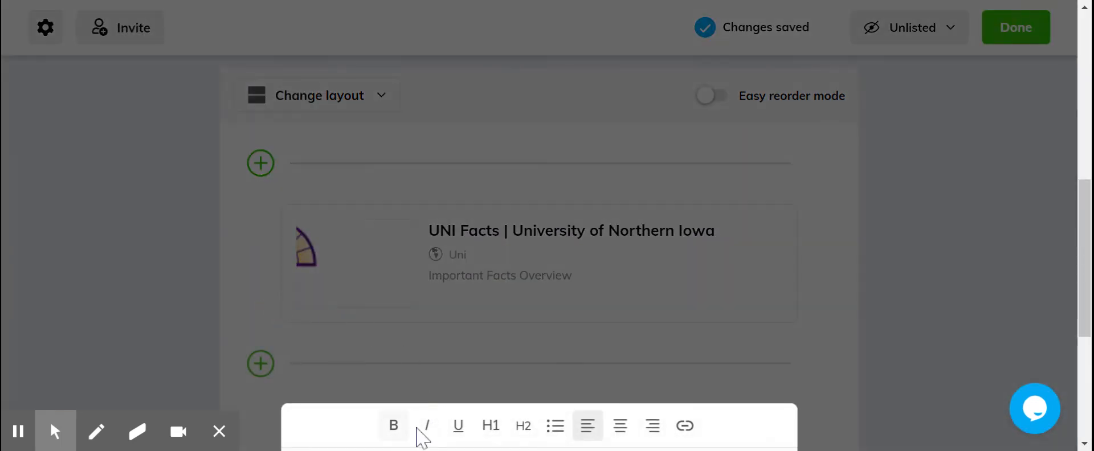
pyautogui.scroll(-3, 798, 361)
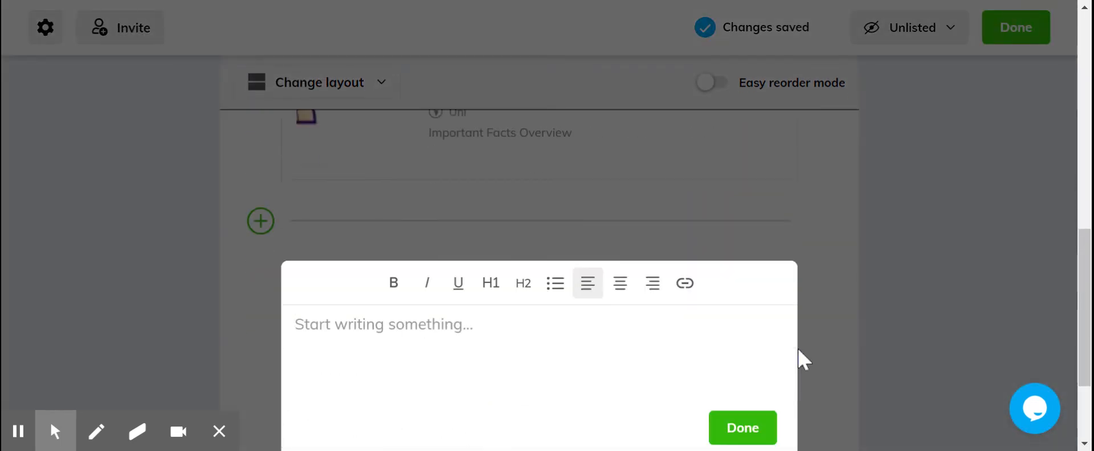
pyautogui.click(379, 302)
pyautogui.write('top')
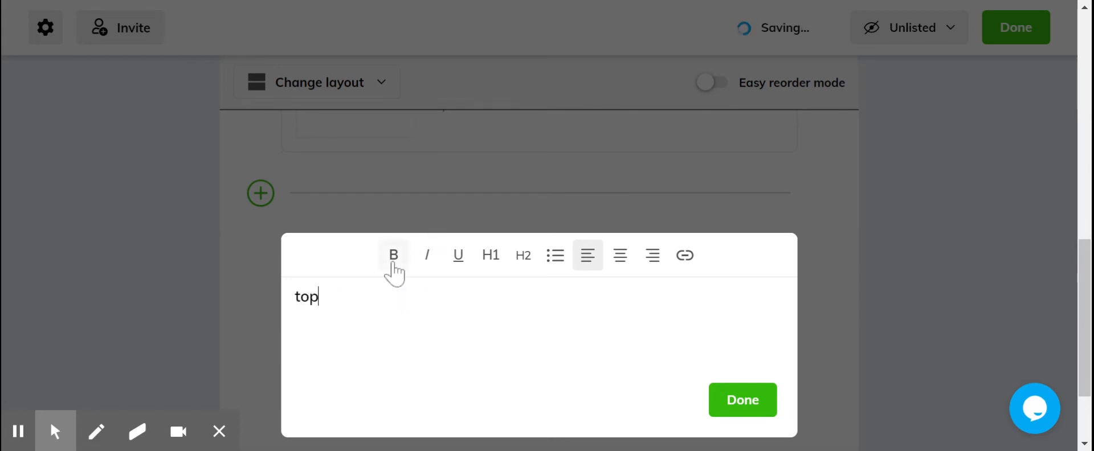
pyautogui.write(' reasons to choose this ')
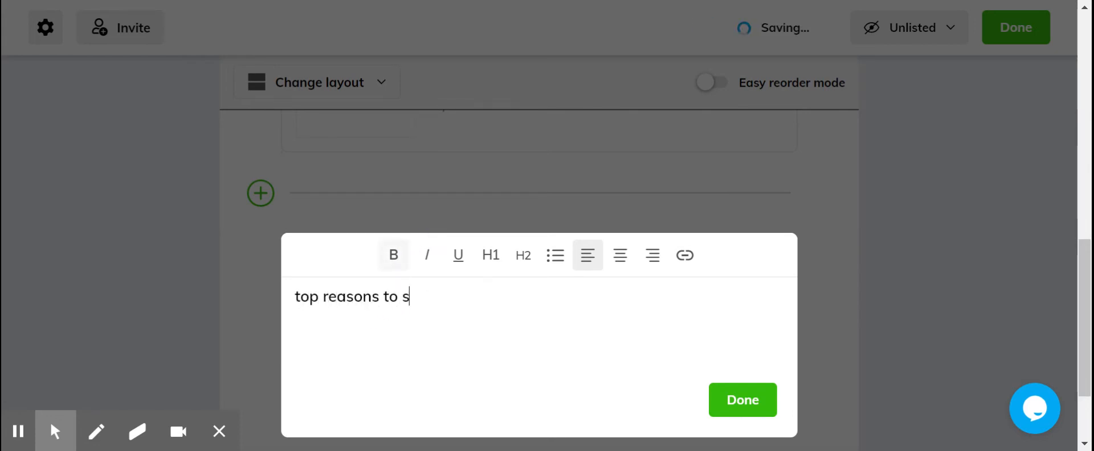
pyautogui.write('school')
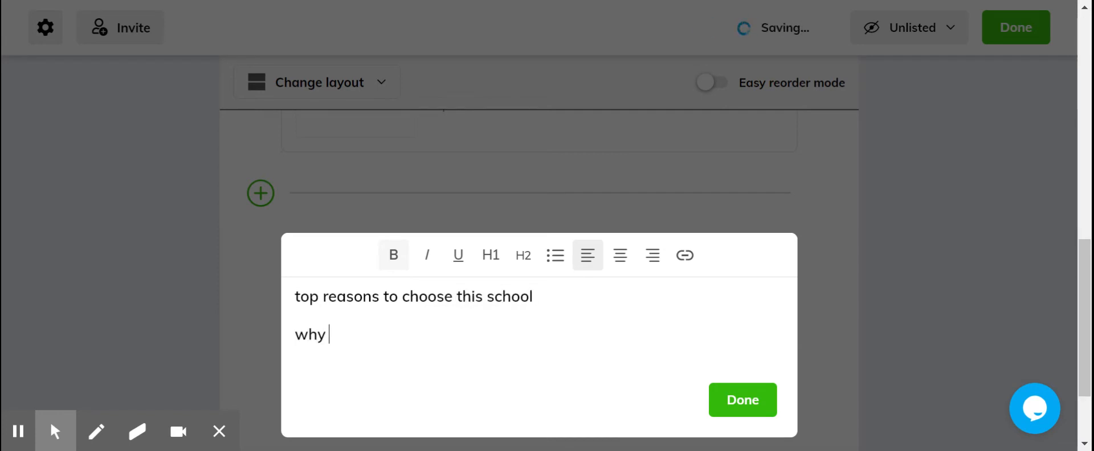
pyautogui.write('ose to ')
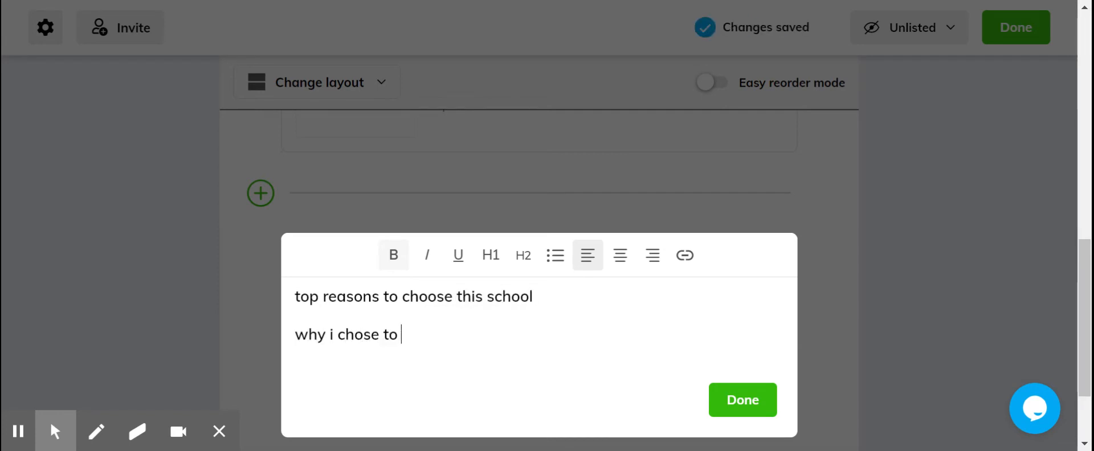
pyautogui.write('reserach')
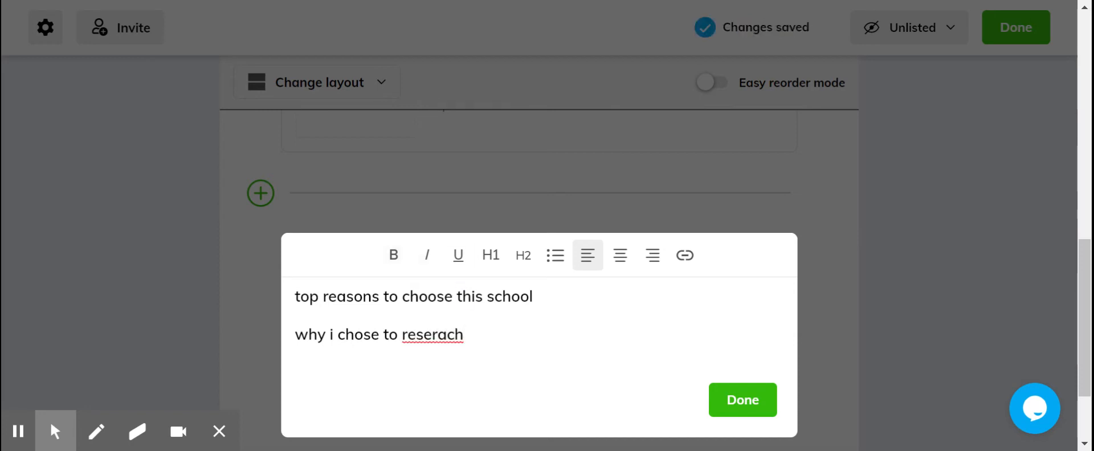
pyautogui.doubleClick(446, 341)
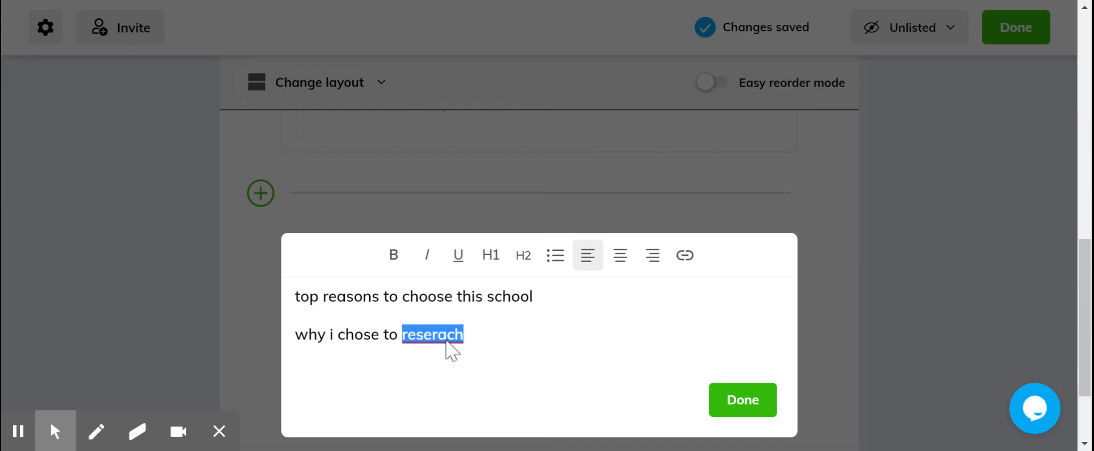
pyautogui.rightClick(447, 340)
pyautogui.click(500, 195)
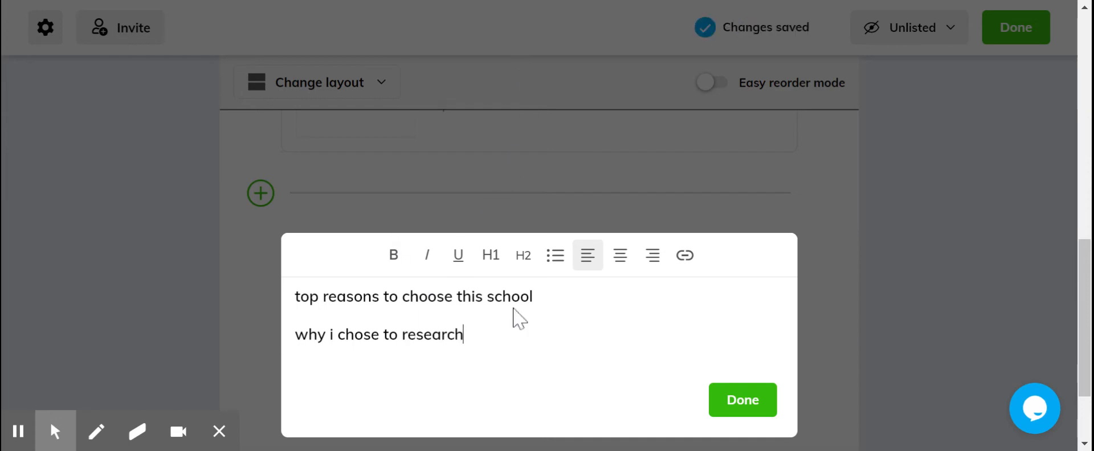
# - Format the line "top reasons to choose this school" as a bold H1 heading without underline and finish the text item
pyautogui.moveTo(537, 296); pyautogui.dragTo(296, 296)
pyautogui.click(392, 255)
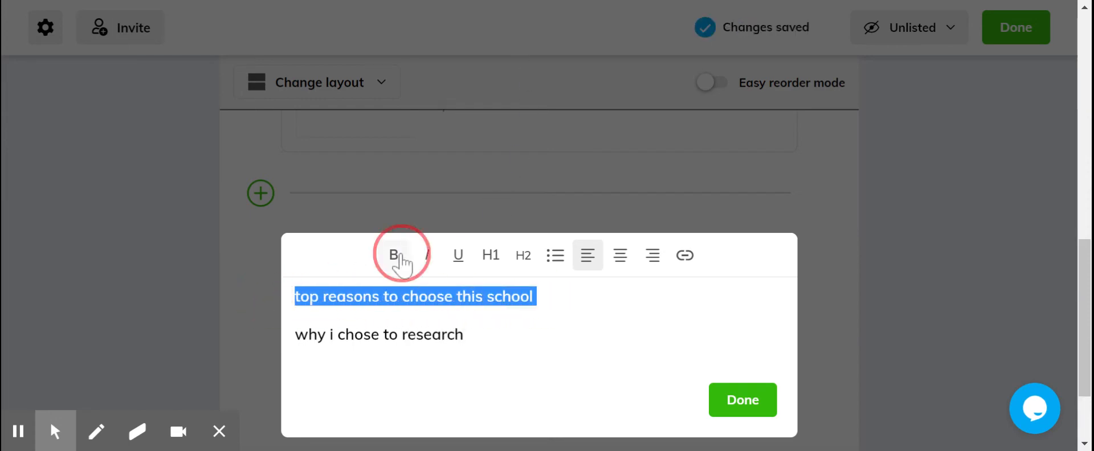
pyautogui.click(454, 256)
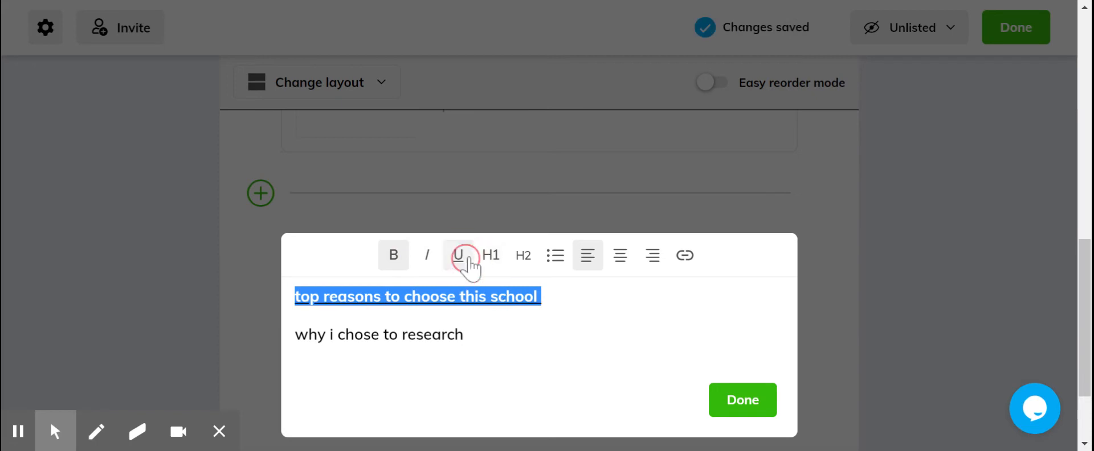
pyautogui.click(490, 255)
pyautogui.click(457, 256)
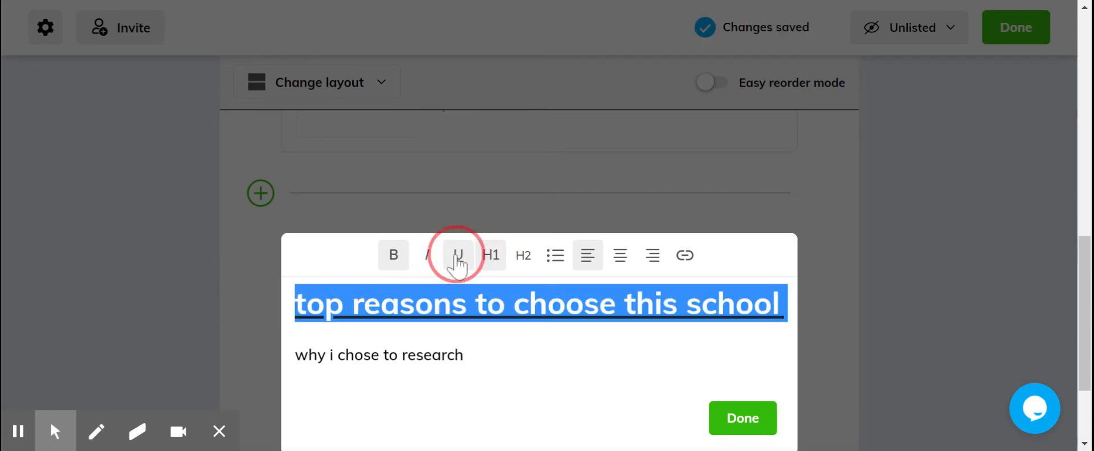
pyautogui.click(491, 255)
pyautogui.click(494, 256)
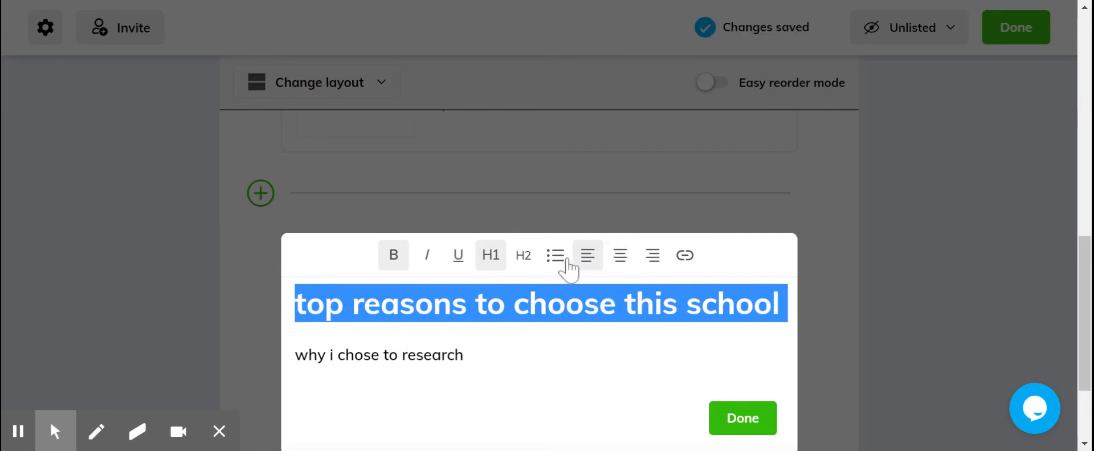
pyautogui.click(730, 419)
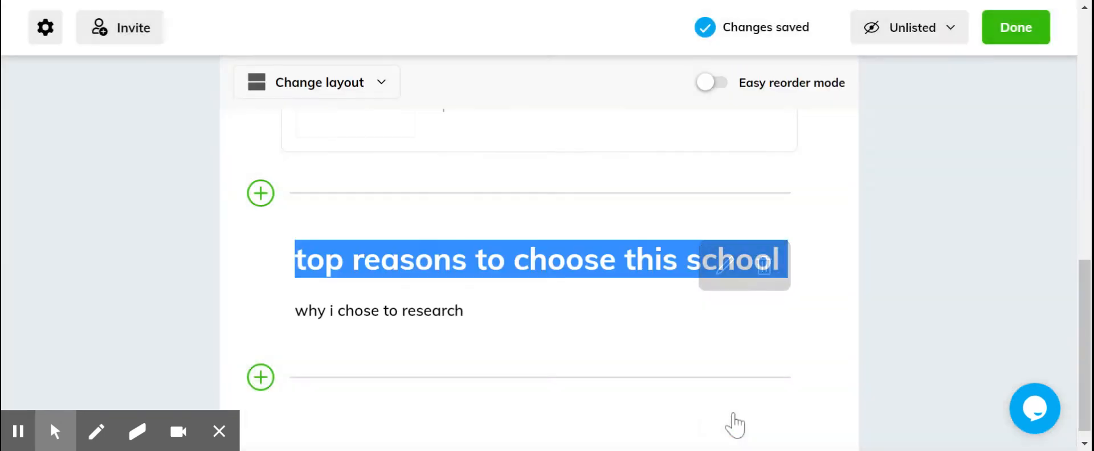
# - Search YouTube for "how to choose a college" and add the video "Things I Wish I Knew Before Picking a College" below the text item
pyautogui.scroll(-1, 429, 288)
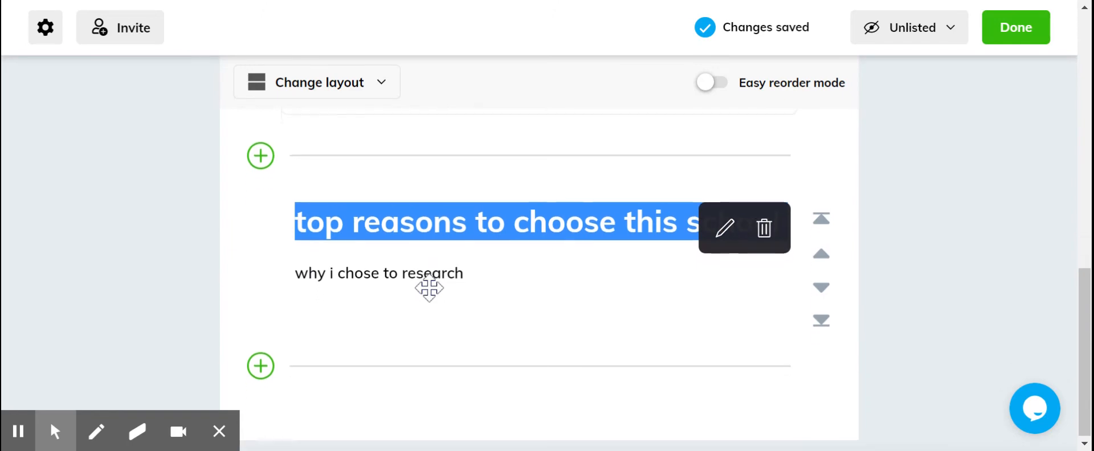
pyautogui.click(257, 367)
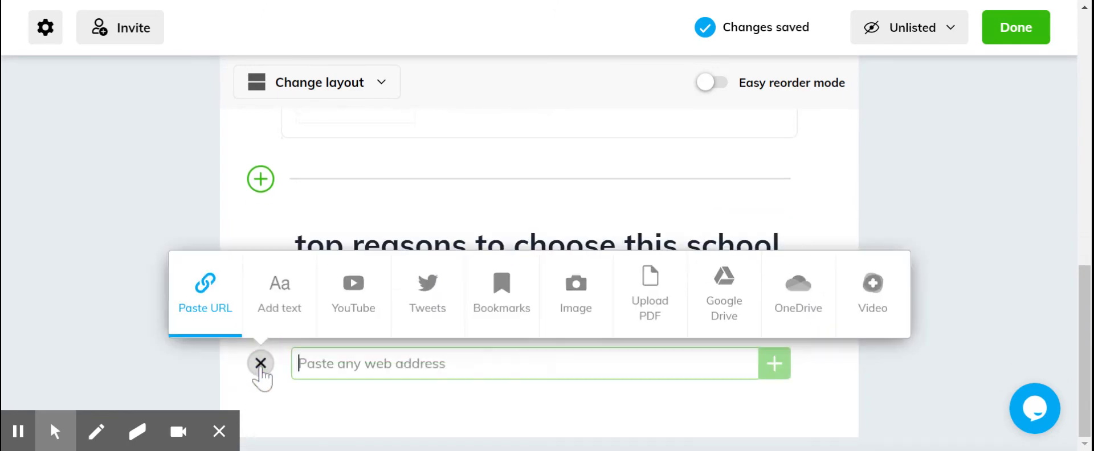
pyautogui.click(365, 314)
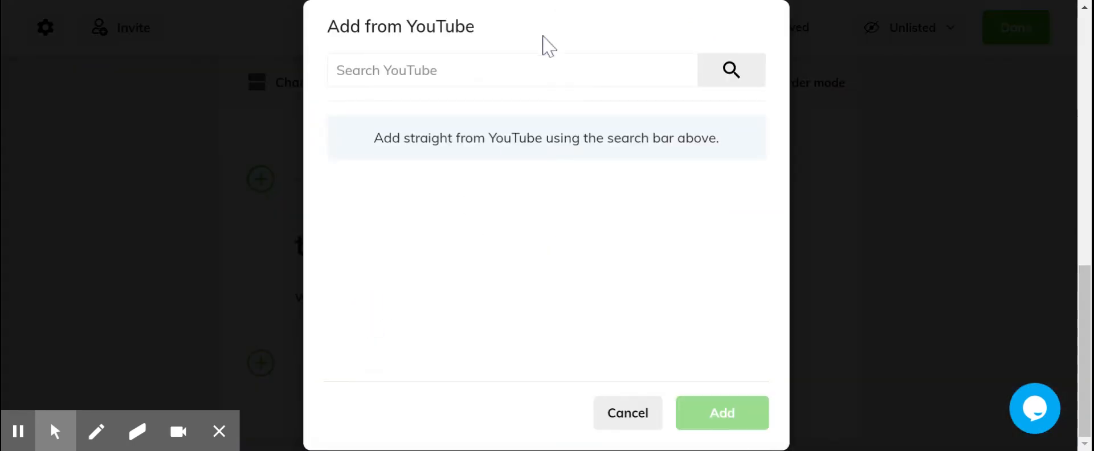
pyautogui.click(456, 72)
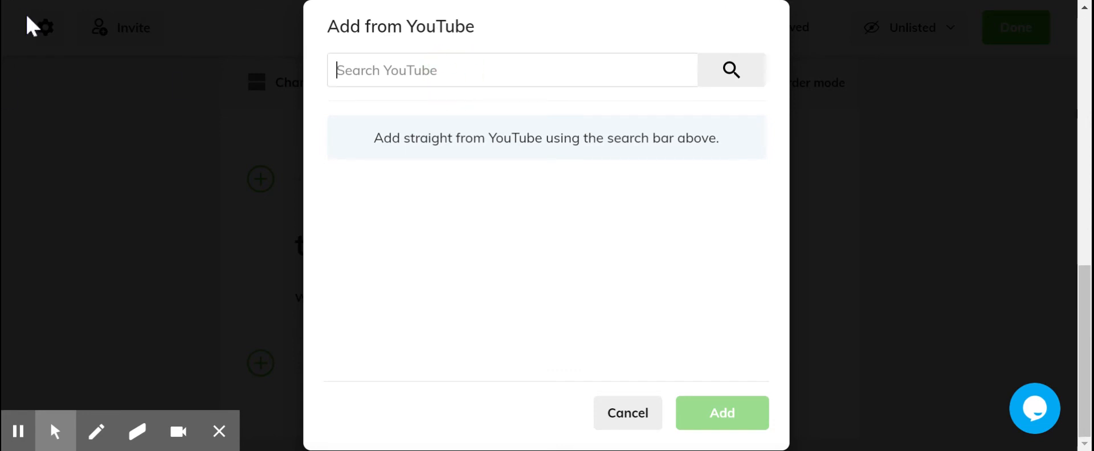
pyautogui.write('how to c')
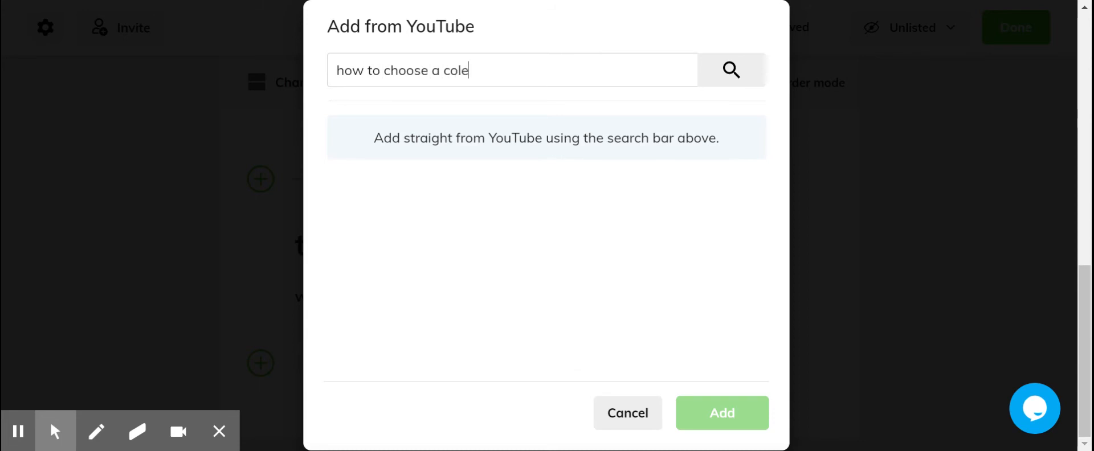
pyautogui.write('hoose a college')
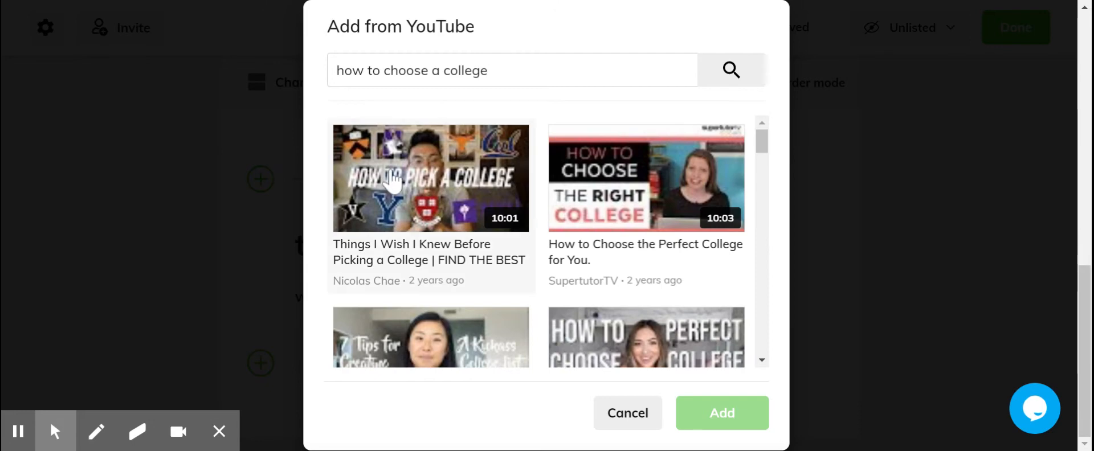
pyautogui.click(392, 180)
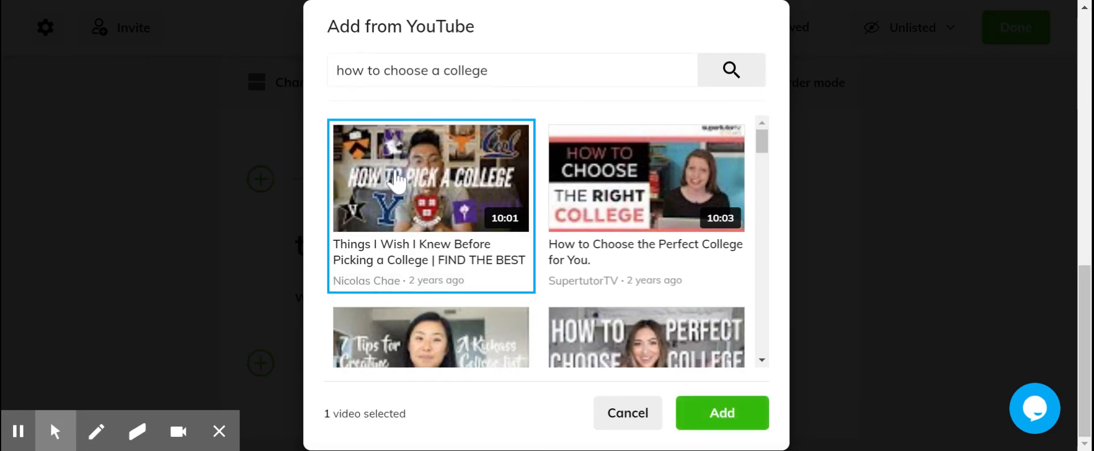
pyautogui.click(739, 414)
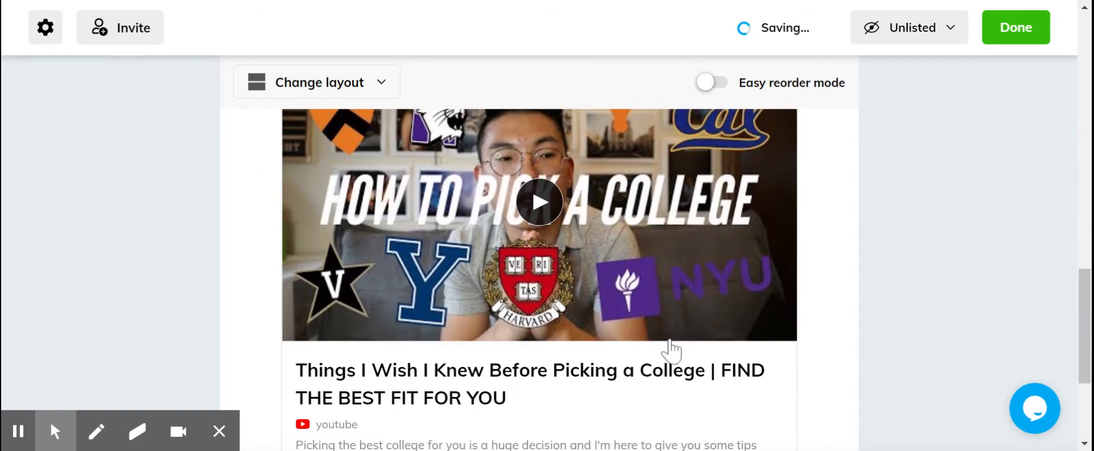
# - Look over the added video card and the saved bookmarks available for a new item, without adding any
pyautogui.scroll(-4, 671, 350)
pyautogui.scroll(3, 562, 232)
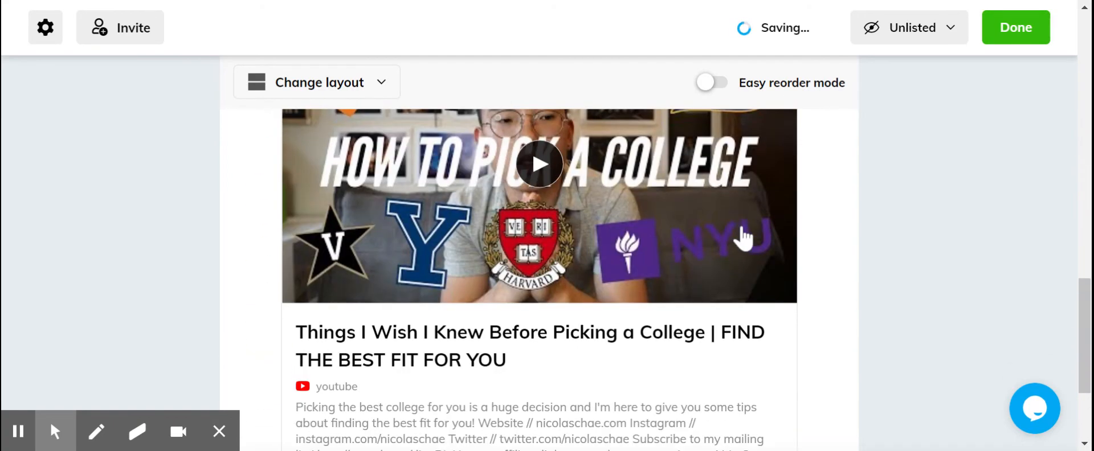
pyautogui.scroll(4, 752, 220)
pyautogui.scroll(-7, 597, 297)
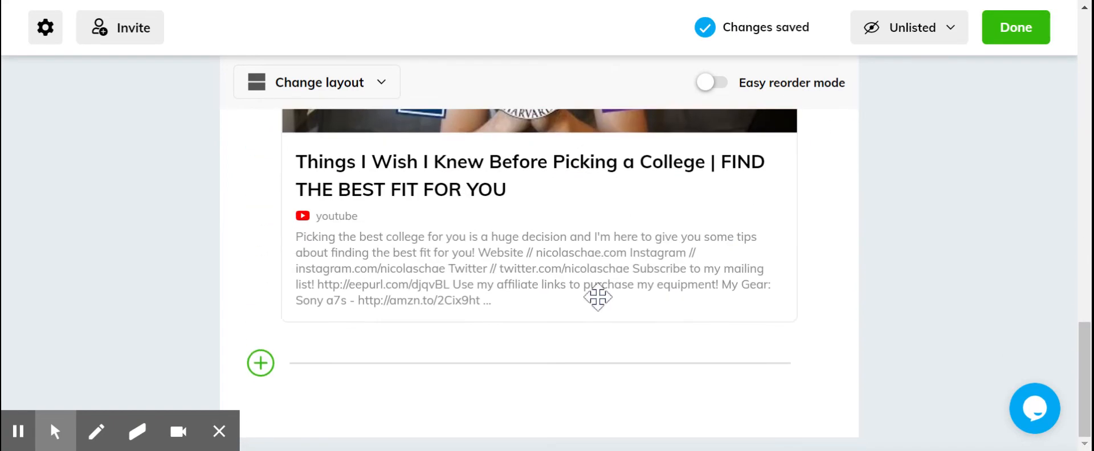
pyautogui.click(261, 363)
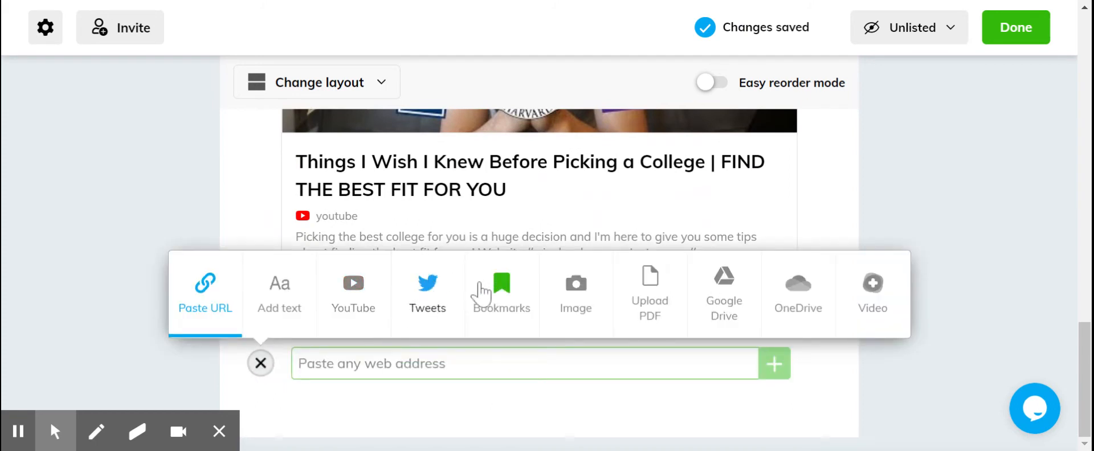
pyautogui.click(502, 292)
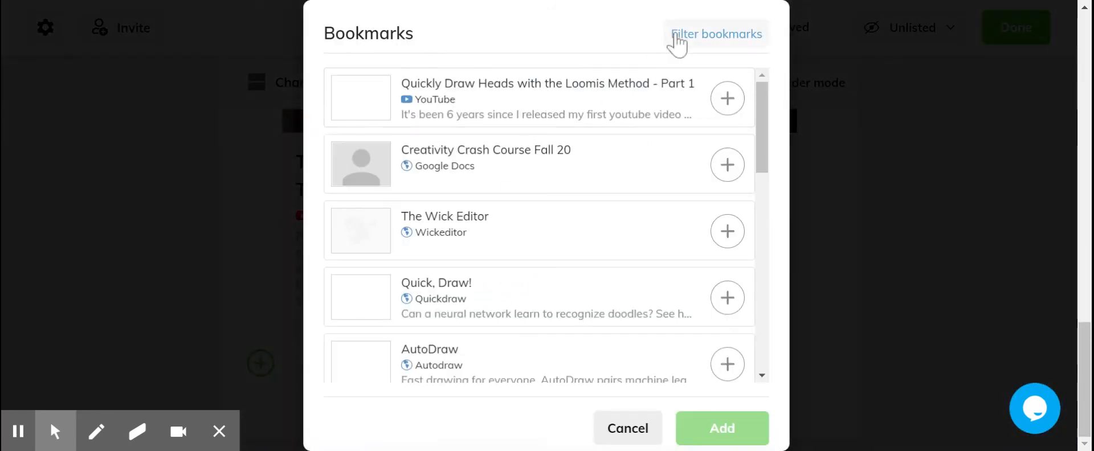
pyautogui.moveTo(761, 103); pyautogui.dragTo(749, 34)
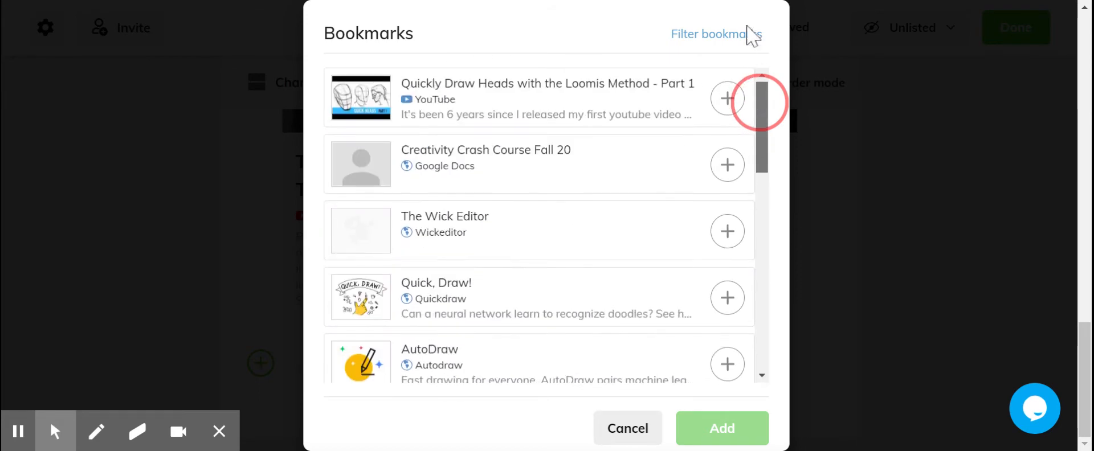
pyautogui.click(627, 430)
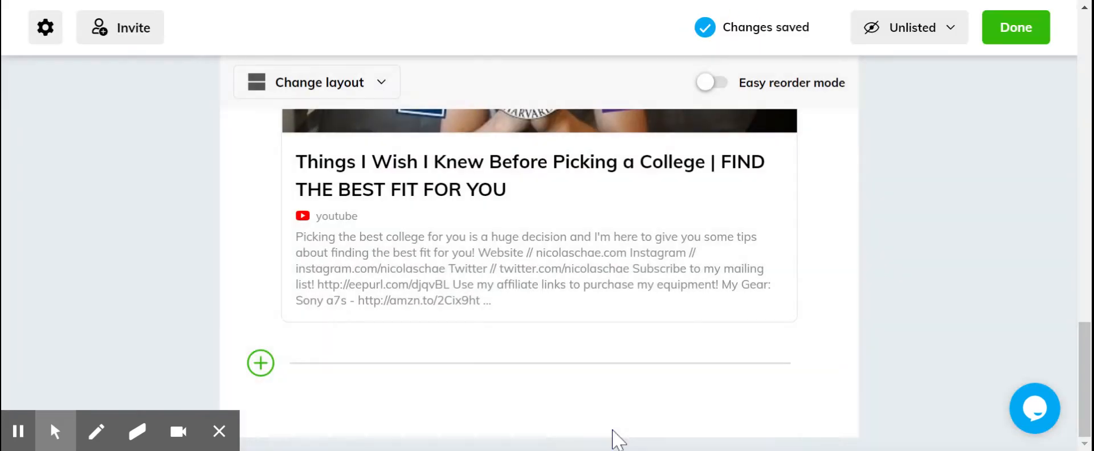
# - View the options for adding an image and for uploading a PDF below the video card
pyautogui.click(261, 363)
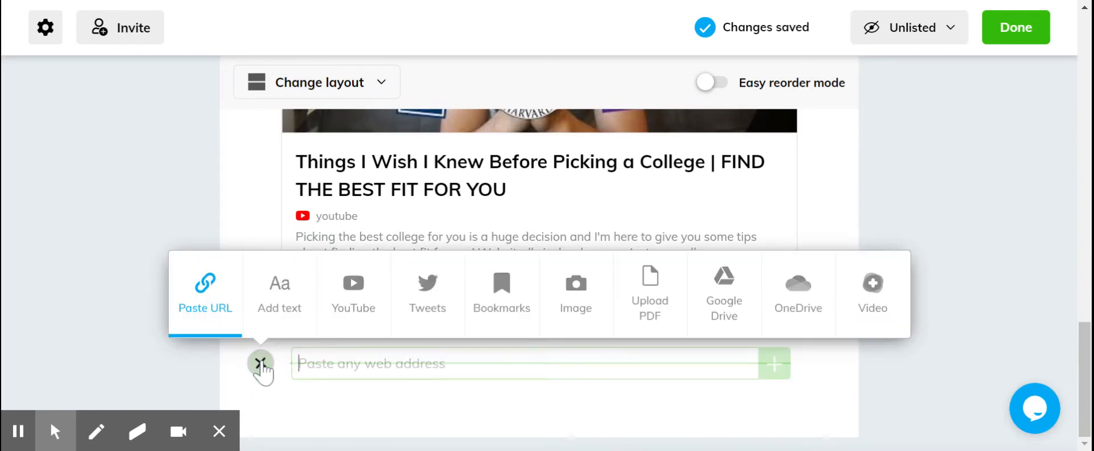
pyautogui.click(577, 295)
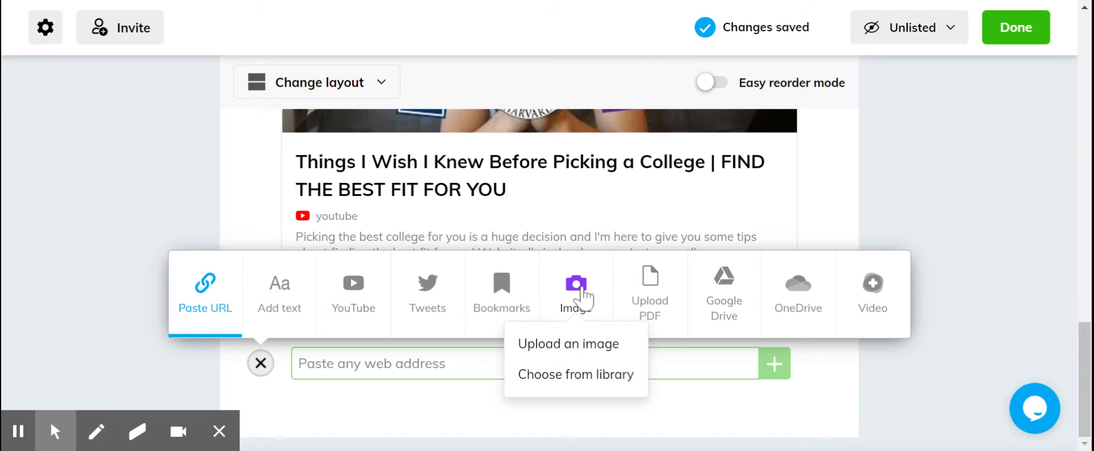
pyautogui.click(647, 297)
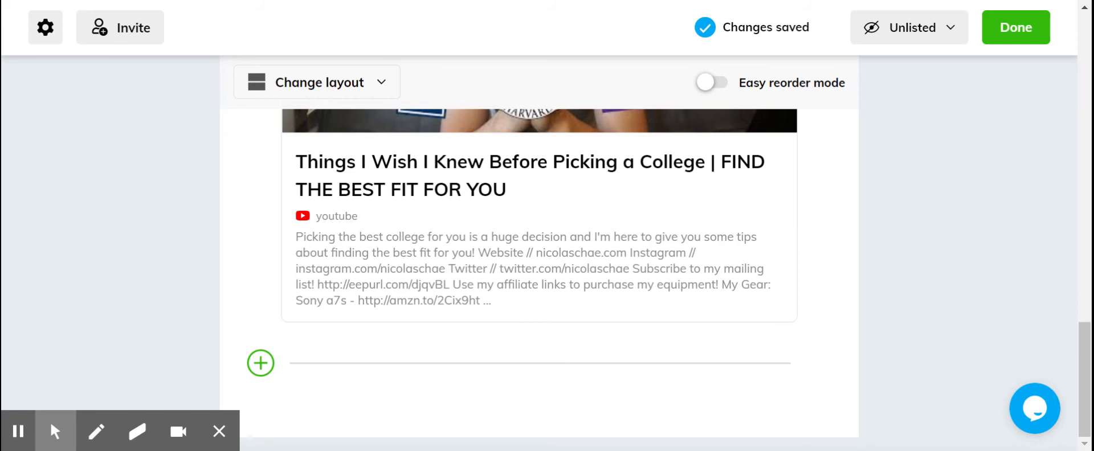
# - Add the Google Drive presentation "AP Hands for Critique f20" as a new item below the YouTube video card
pyautogui.click(261, 363)
pyautogui.click(724, 324)
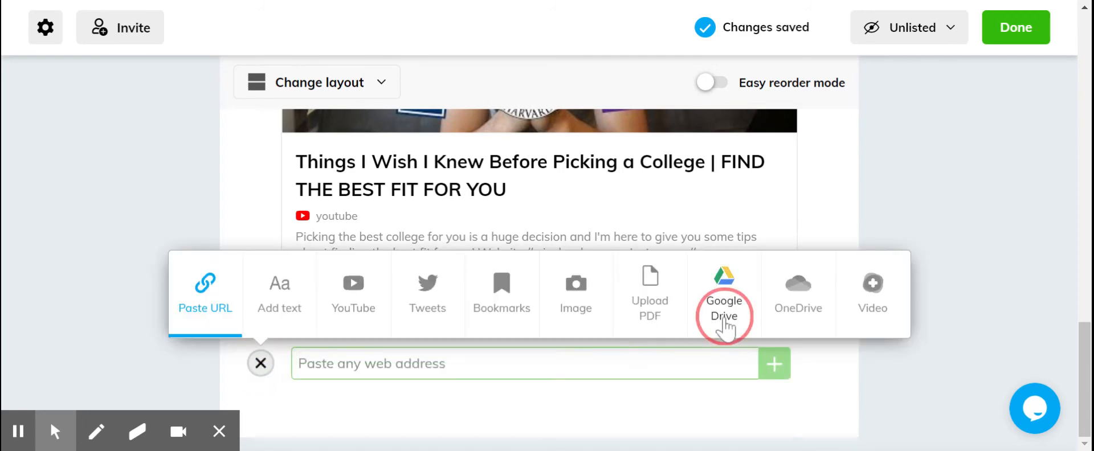
pyautogui.click(599, 333)
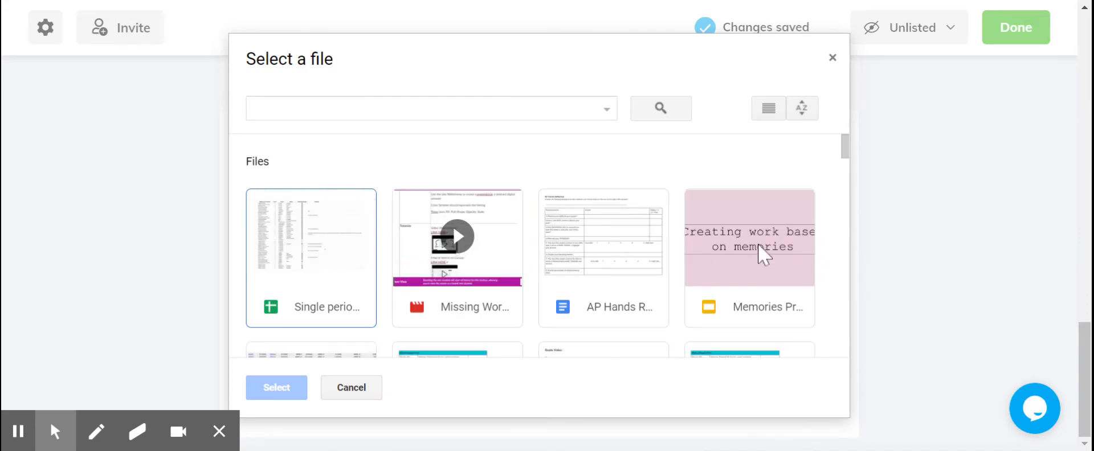
pyautogui.scroll(-6, 764, 254)
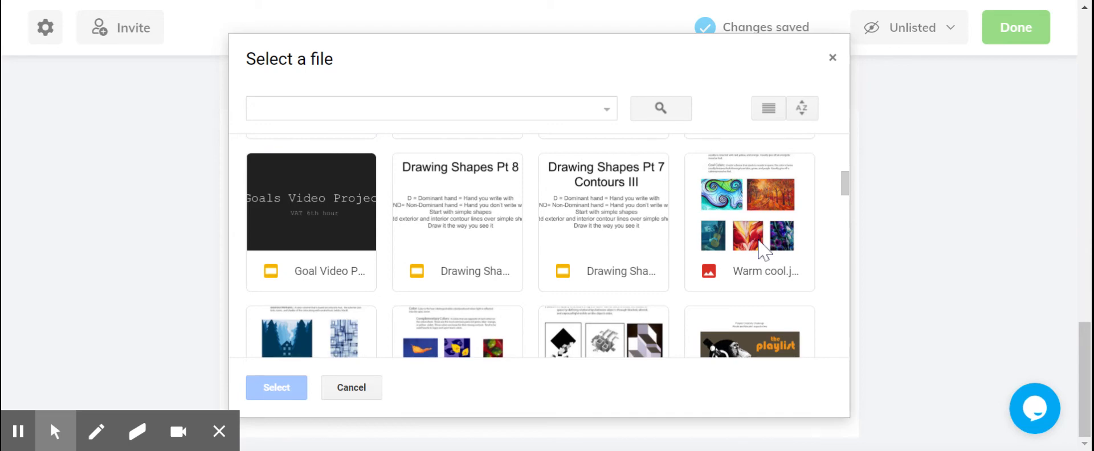
pyautogui.scroll(-7, 763, 251)
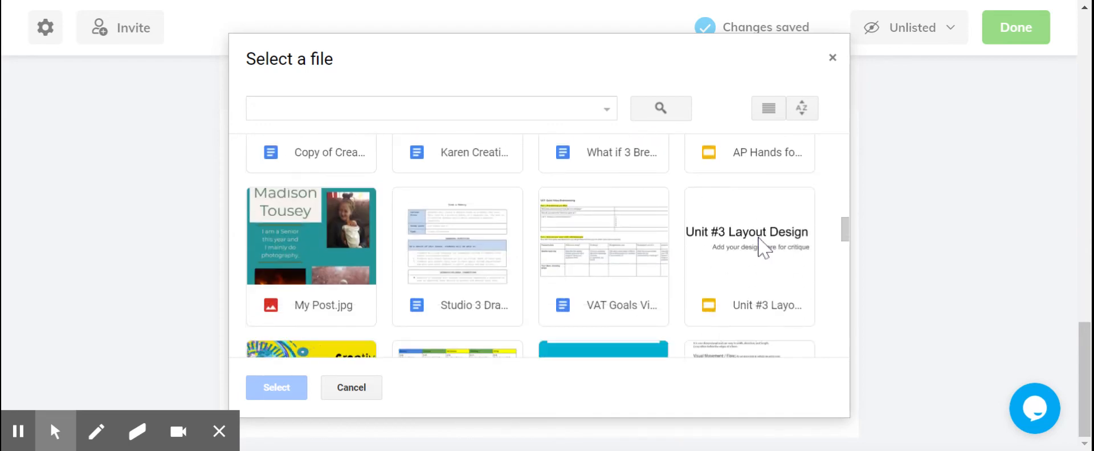
pyautogui.scroll(4, 758, 240)
pyautogui.click(758, 240)
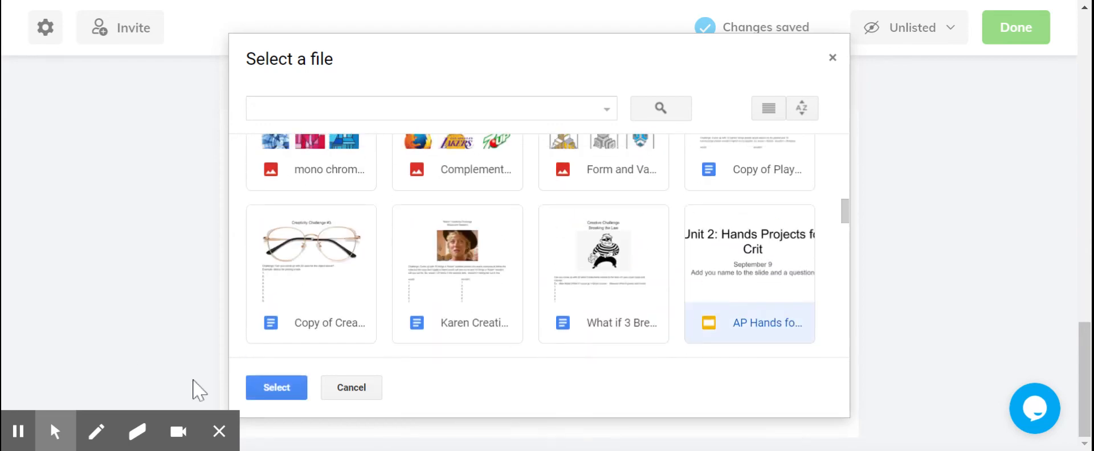
pyautogui.click(276, 387)
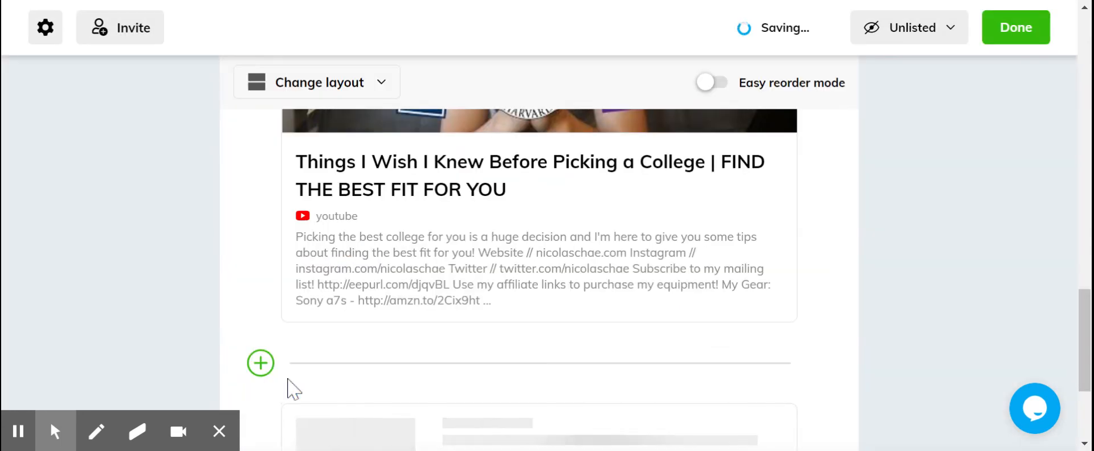
pyautogui.scroll(-3, 500, 385)
# - Add the description "this is a sample" to the "AP Hands for Critique f20" card
pyautogui.moveTo(359, 316)
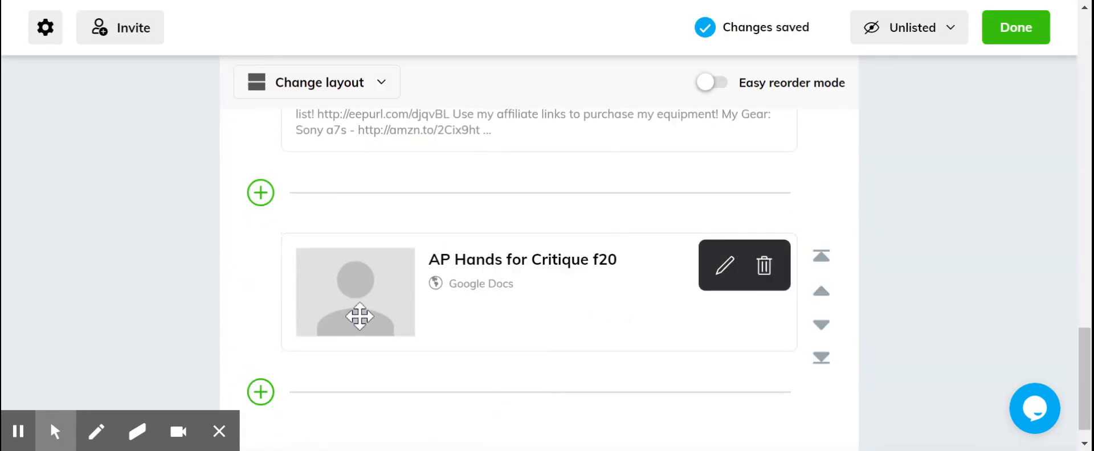
pyautogui.click(725, 265)
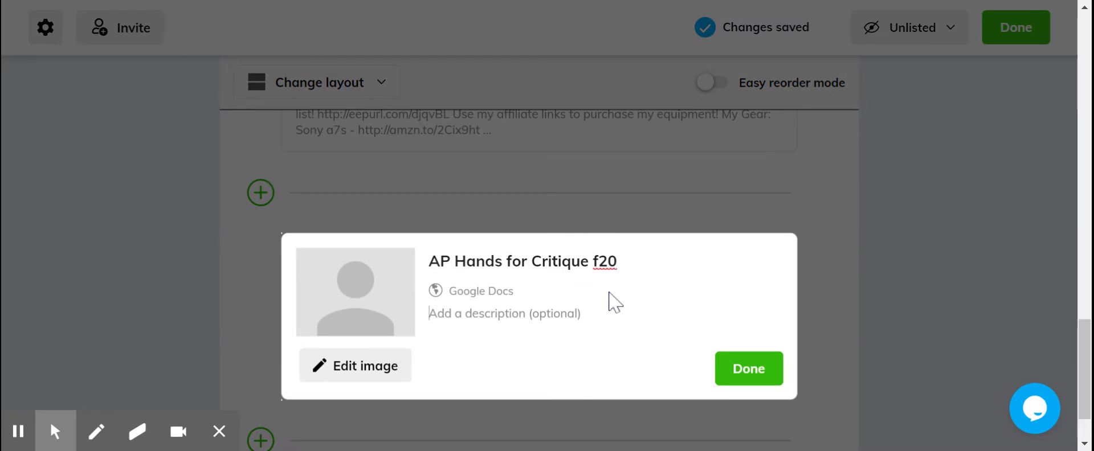
pyautogui.write('t')
pyautogui.press('BackSpace')
pyautogui.write('this is a sample')
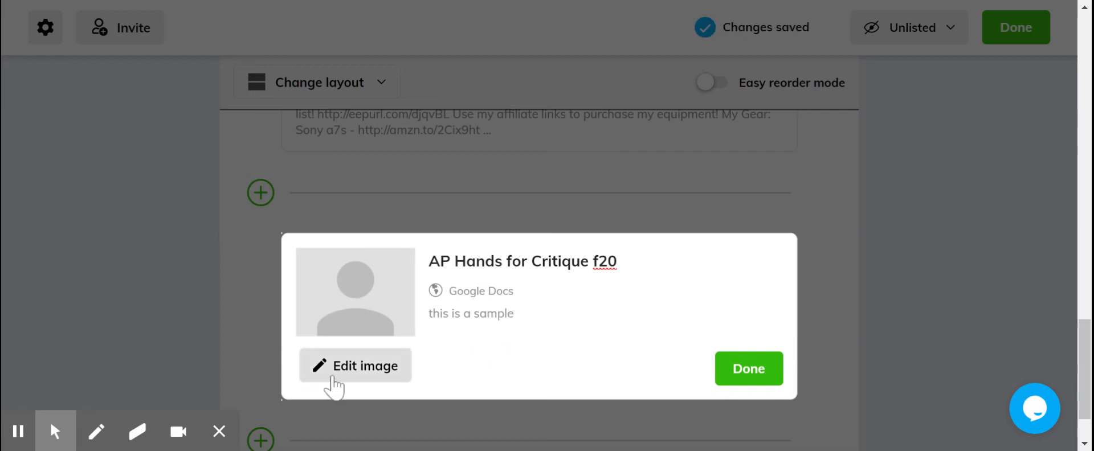
# - Set the card's image to the grey mountain peak photo from the Unsplash library and finish editing the card
pyautogui.click(335, 378)
pyautogui.scroll(-1, 353, 398)
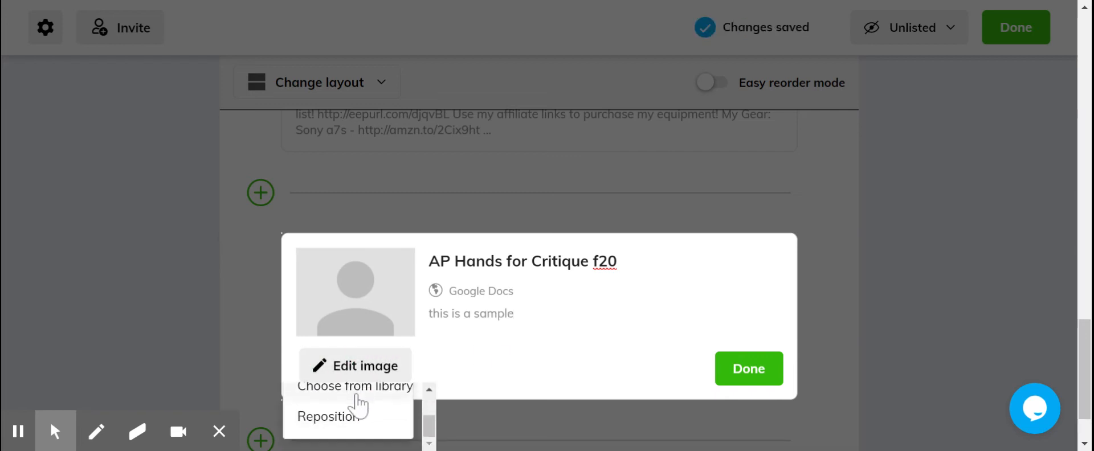
pyautogui.click(355, 389)
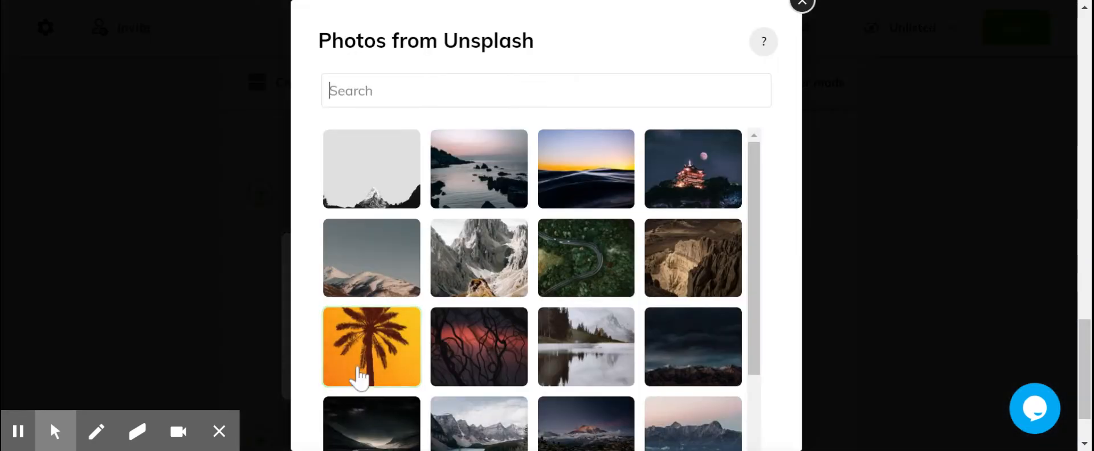
pyautogui.click(851, 165)
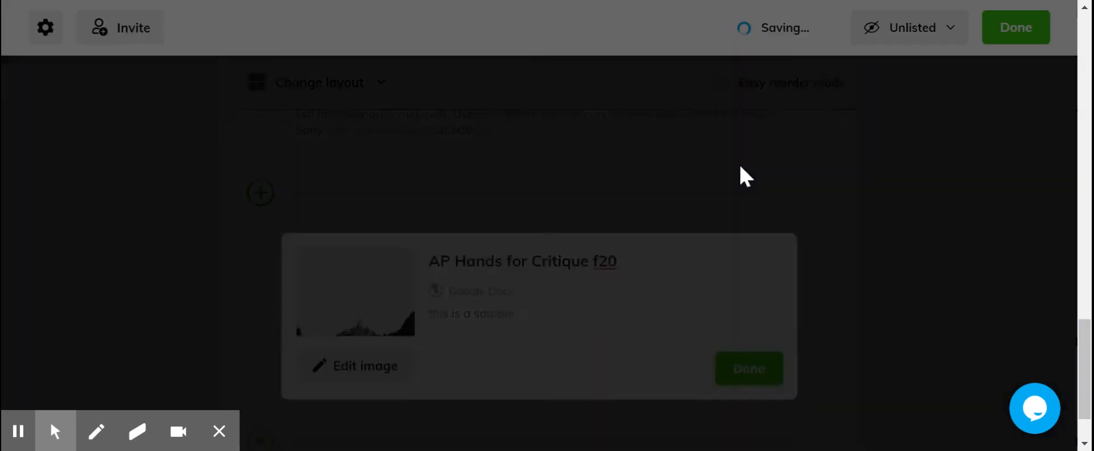
pyautogui.click(769, 381)
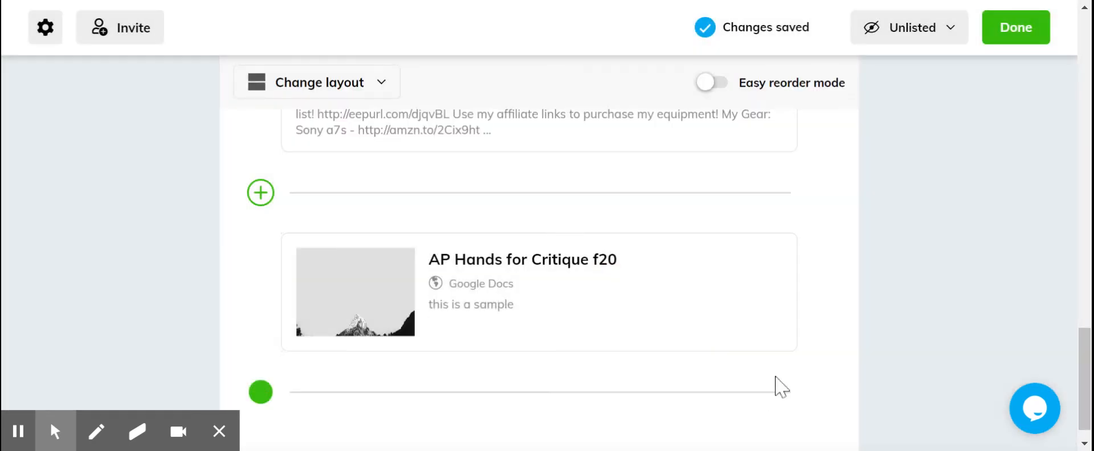
# - Start a video item below the "AP Hands for Critique f20" card, logging in with Google and allowing Flipgrid access to the account
pyautogui.moveTo(435, 263)
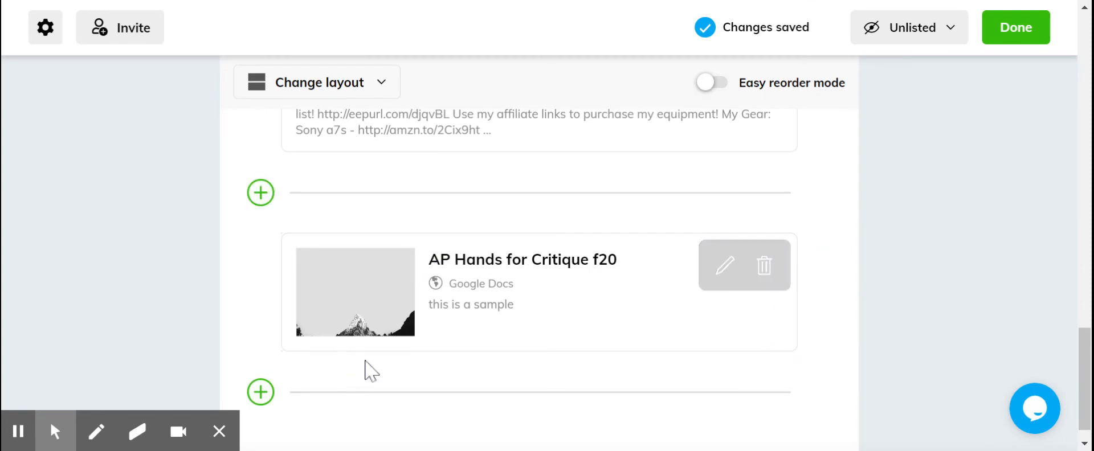
pyautogui.click(261, 393)
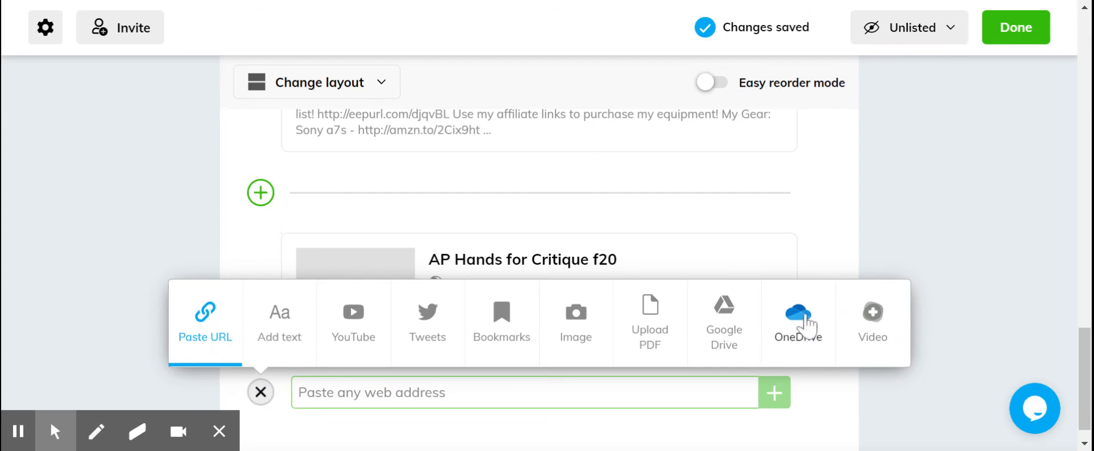
pyautogui.click(872, 311)
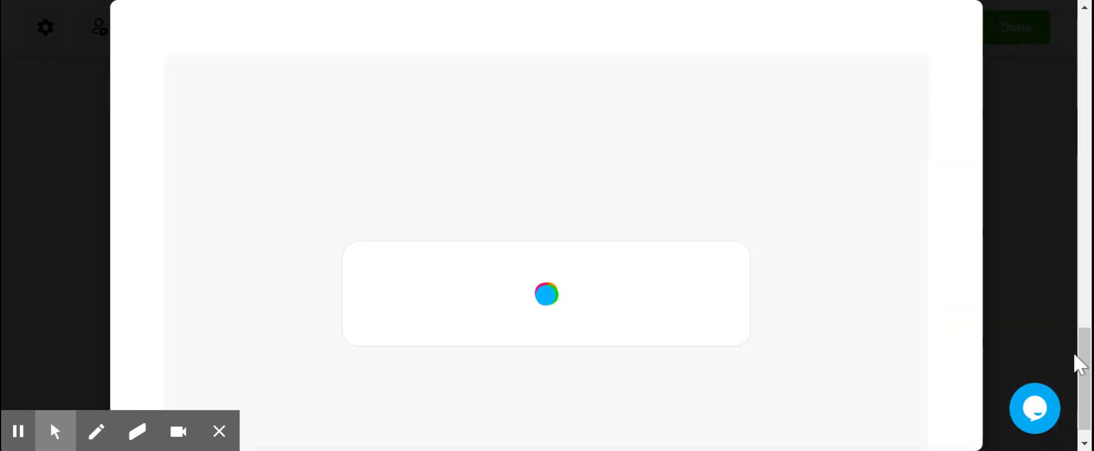
pyautogui.moveTo(1087, 354); pyautogui.dragTo(1087, 376)
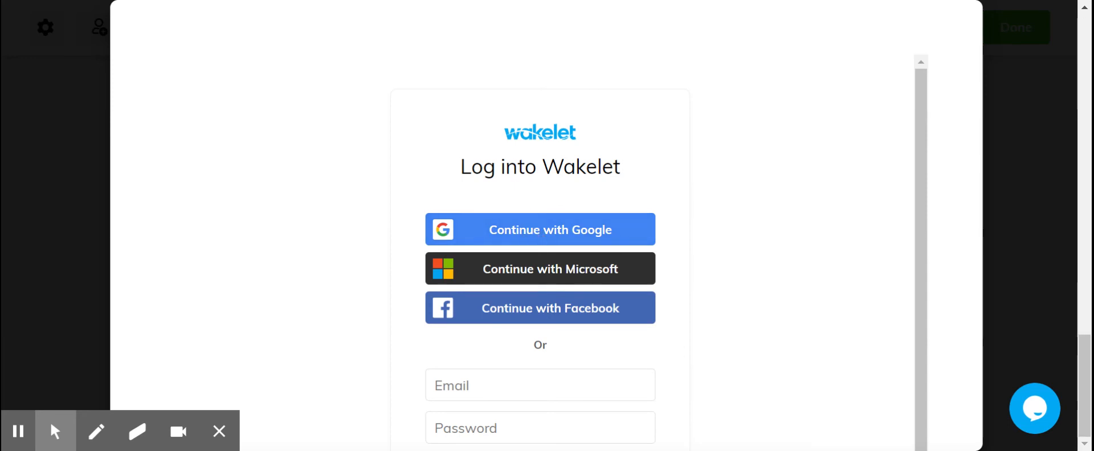
pyautogui.click(472, 231)
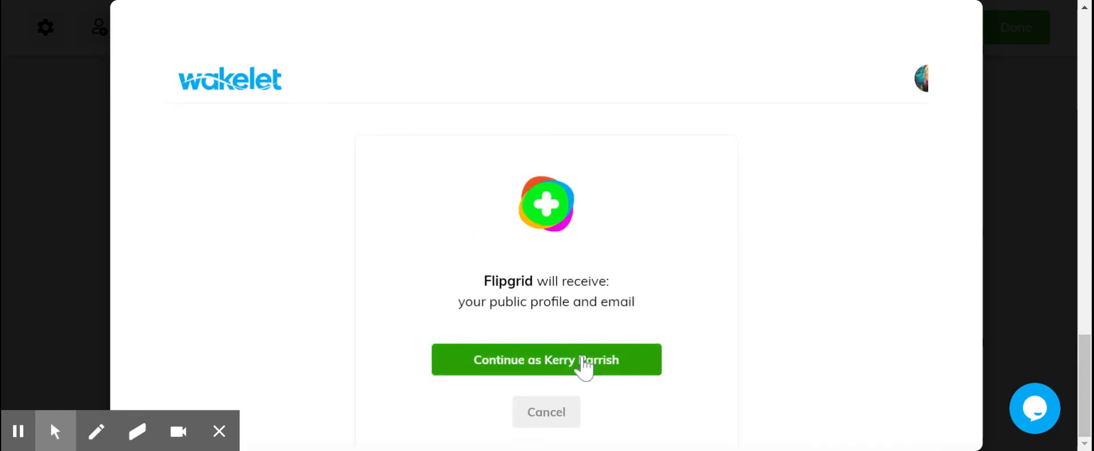
pyautogui.click(584, 365)
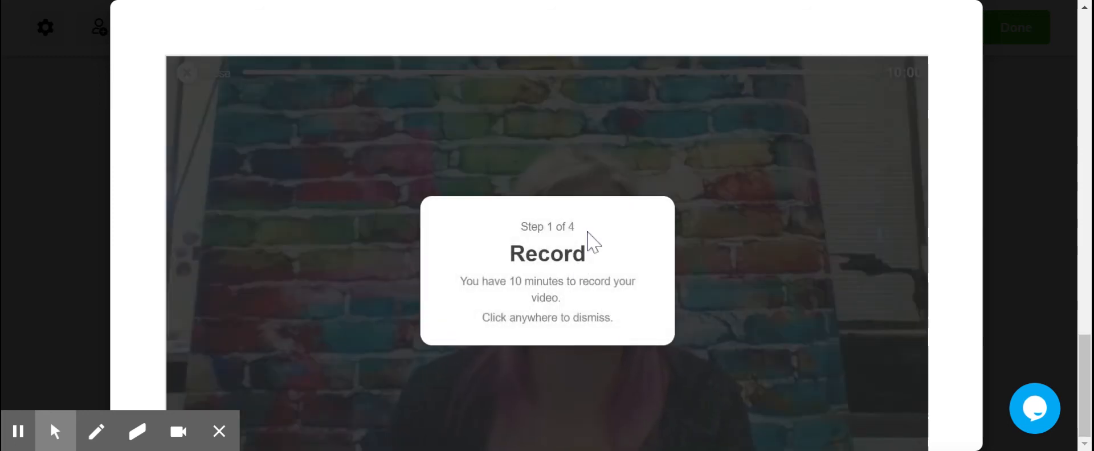
pyautogui.scroll(5, 891, 286)
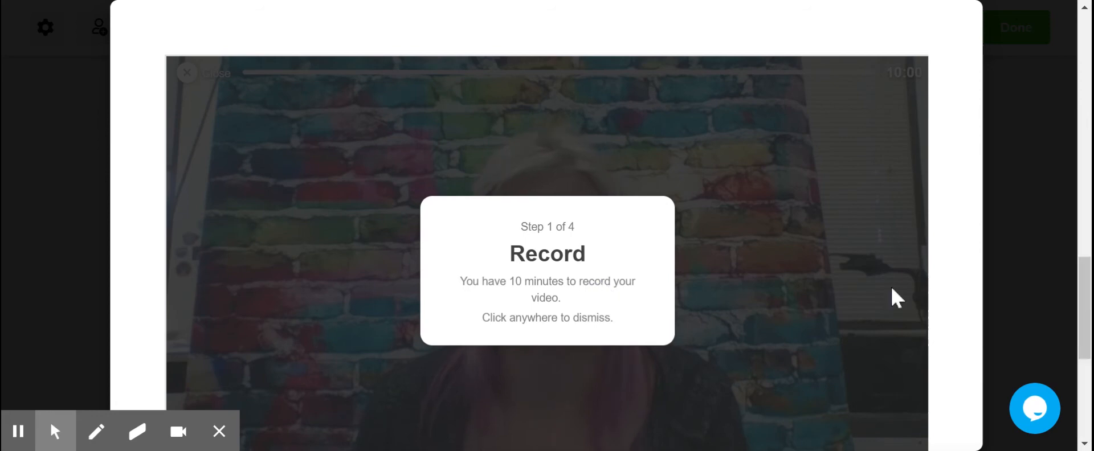
pyautogui.click(552, 260)
pyautogui.scroll(-3, 556, 313)
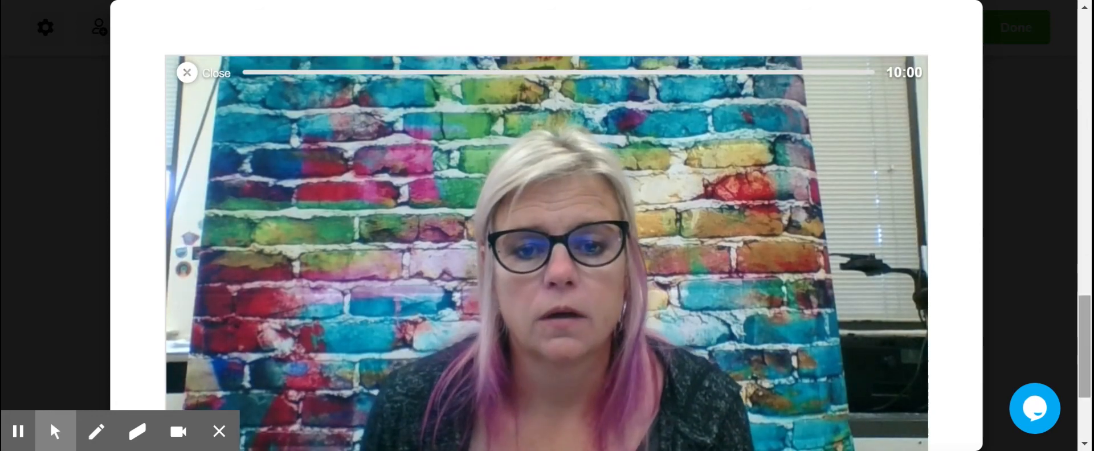
pyautogui.moveTo(1084, 354); pyautogui.dragTo(1084, 426)
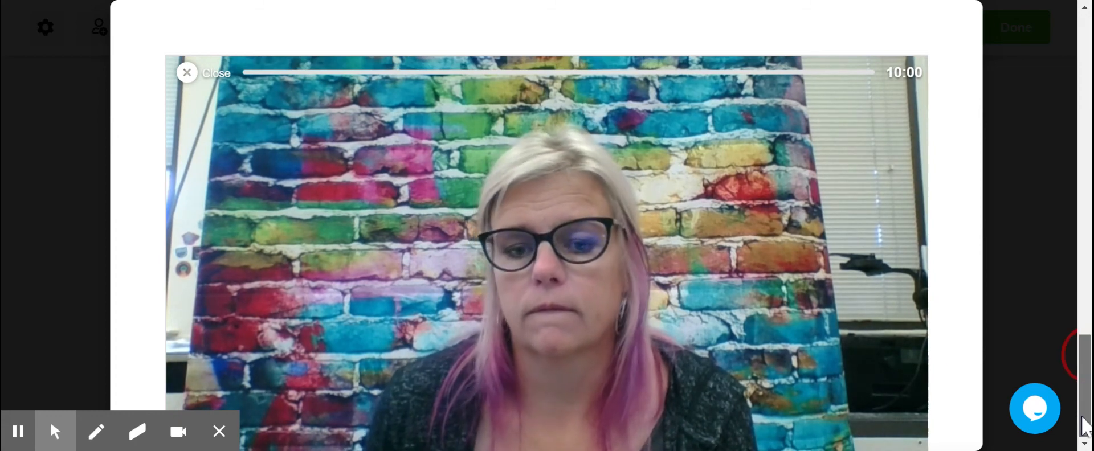
pyautogui.click(1034, 420)
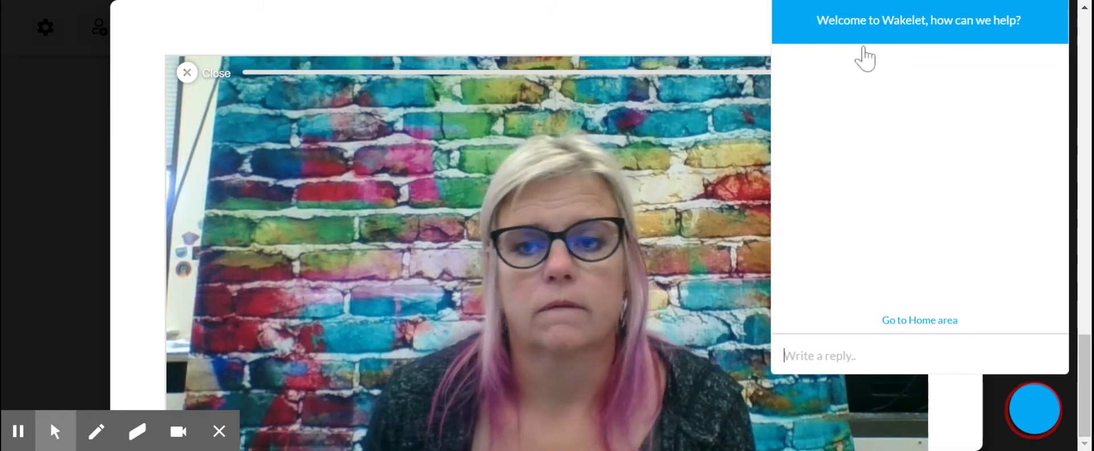
pyautogui.click(712, 21)
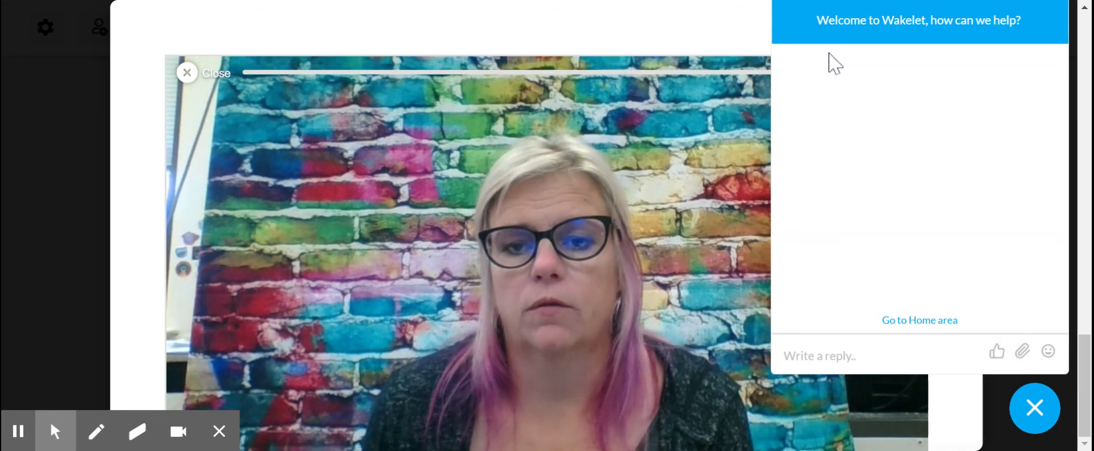
pyautogui.click(729, 24)
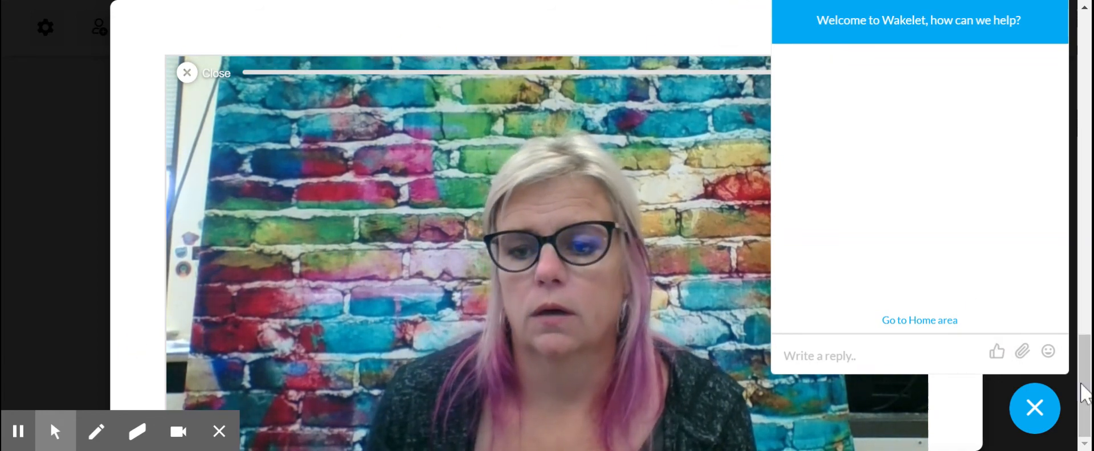
pyautogui.click(1031, 410)
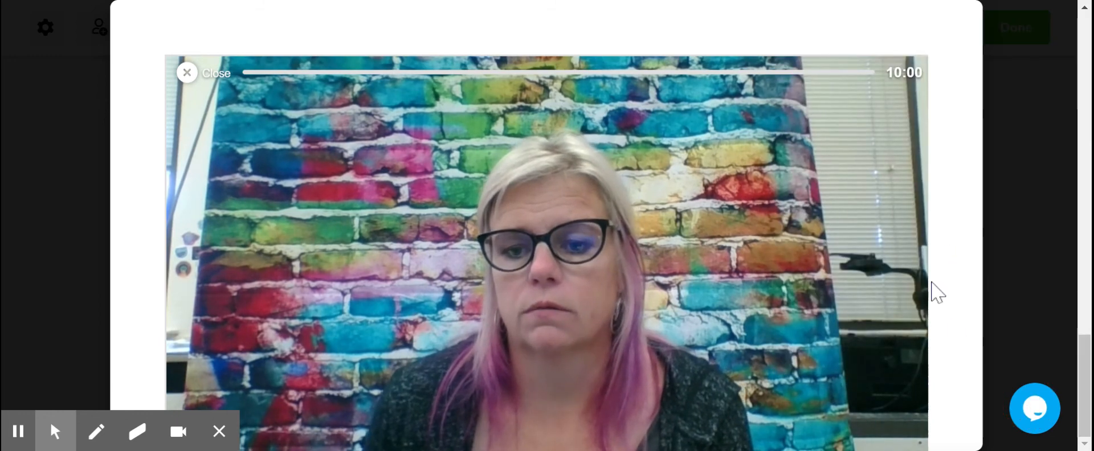
# - Record a webcam clip of about 18 seconds in the Flipgrid recorder and pause the recording
pyautogui.scroll(5, 770, 417)
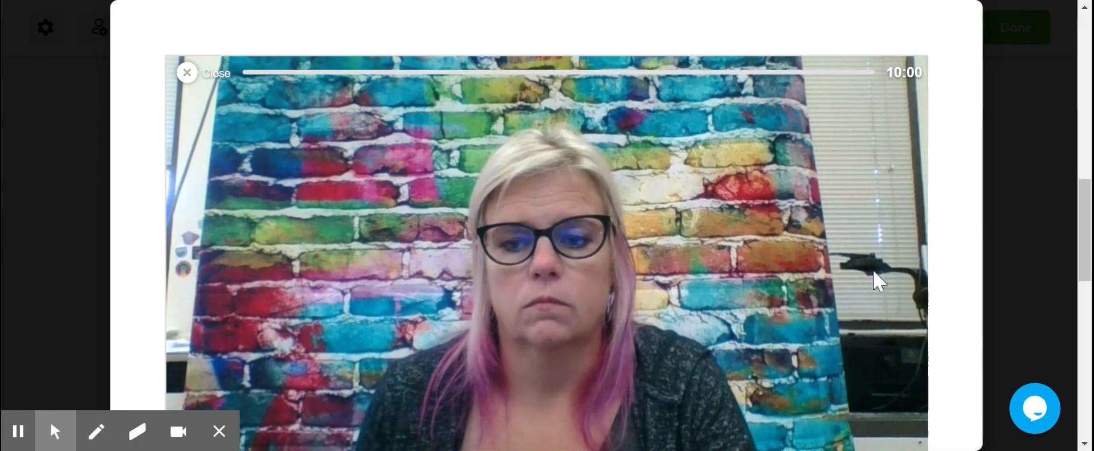
pyautogui.hotkey('ctrl', '-')
pyautogui.hotkey('ctrl', '-')
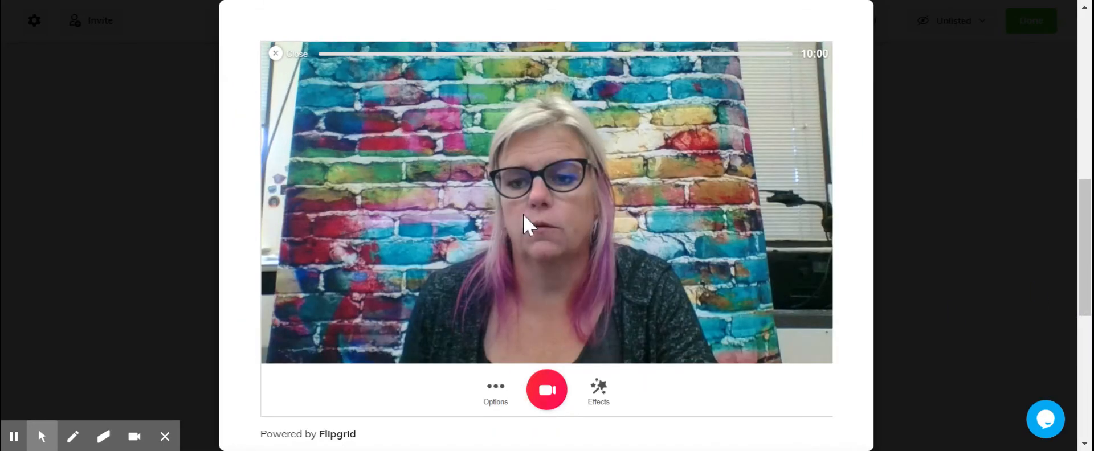
pyautogui.hotkey('ctrl', '-')
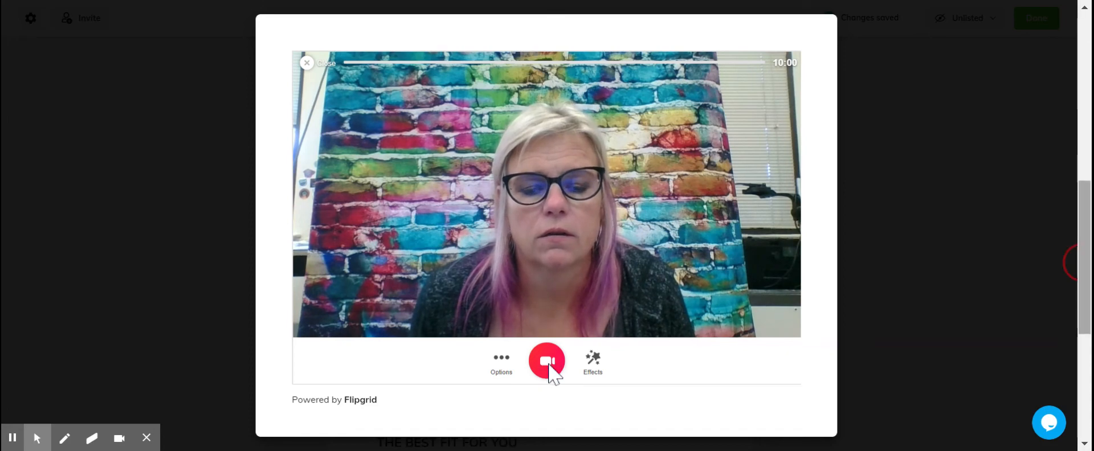
pyautogui.click(547, 362)
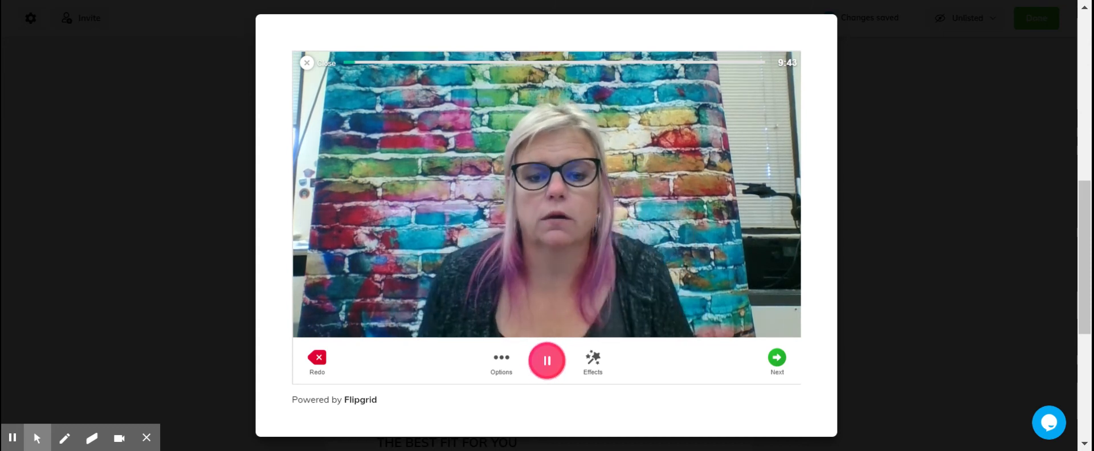
pyautogui.click(553, 375)
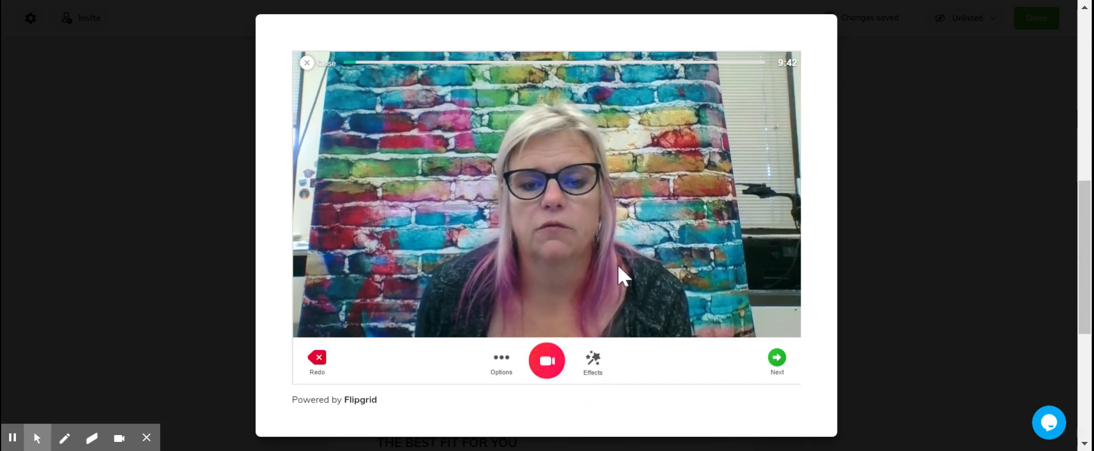
# - View the recorder's effects without applying any, take a selfie for the recorded clip and submit it to the collection
pyautogui.click(595, 368)
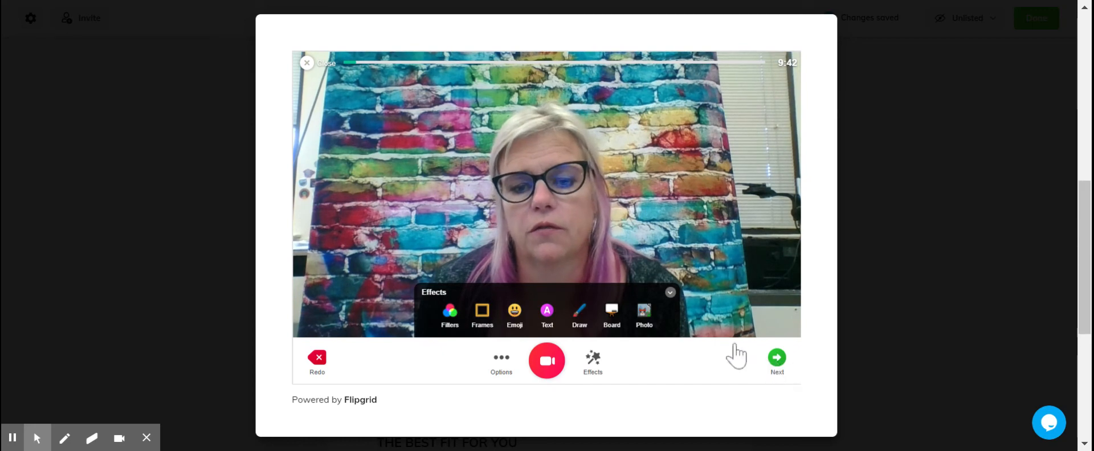
pyautogui.click(776, 359)
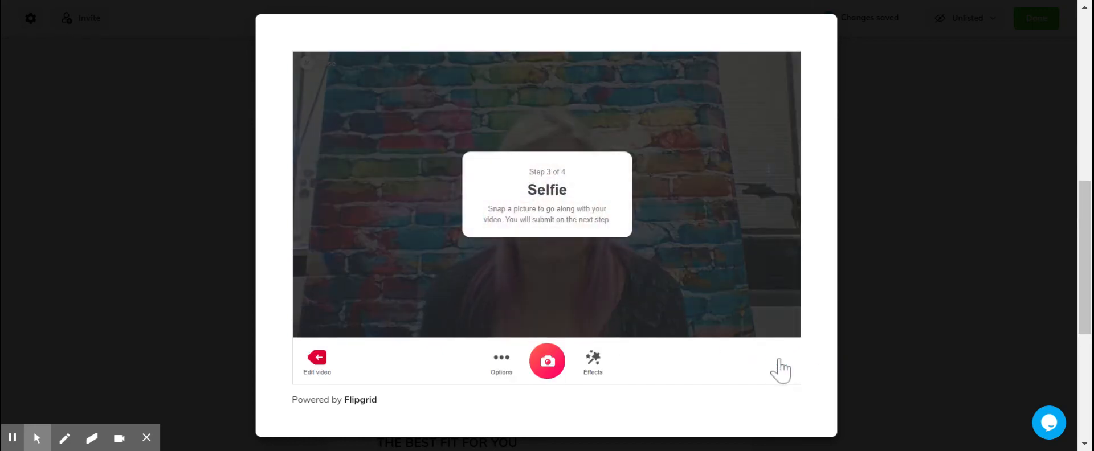
pyautogui.click(548, 364)
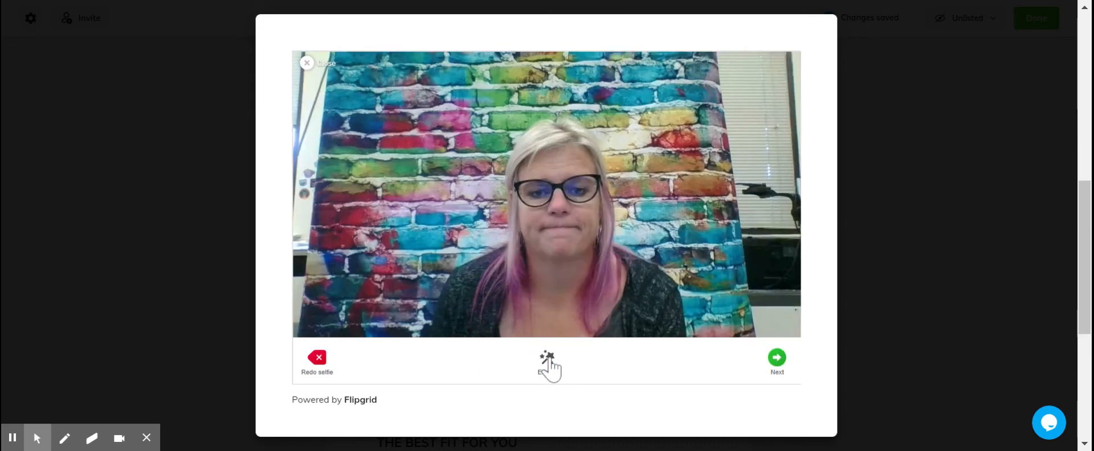
pyautogui.click(776, 359)
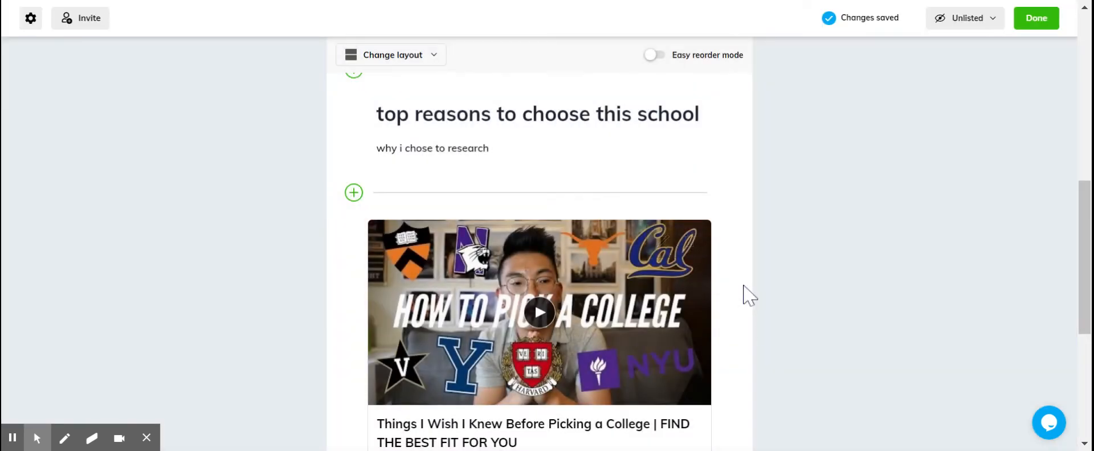
# - Display the Avid Poster Information collection in Grid View and review how its cards are arranged
pyautogui.scroll(-7, 888, 329)
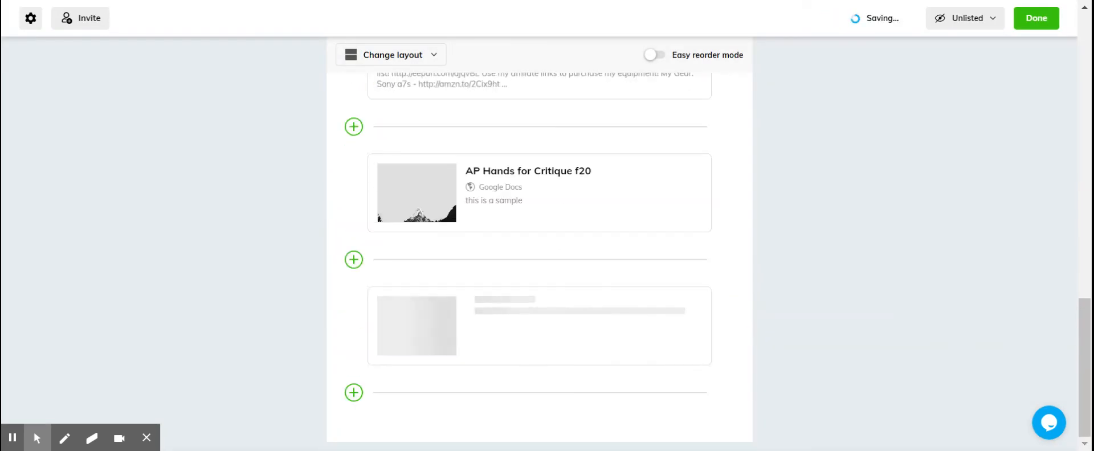
pyautogui.click(1086, 343)
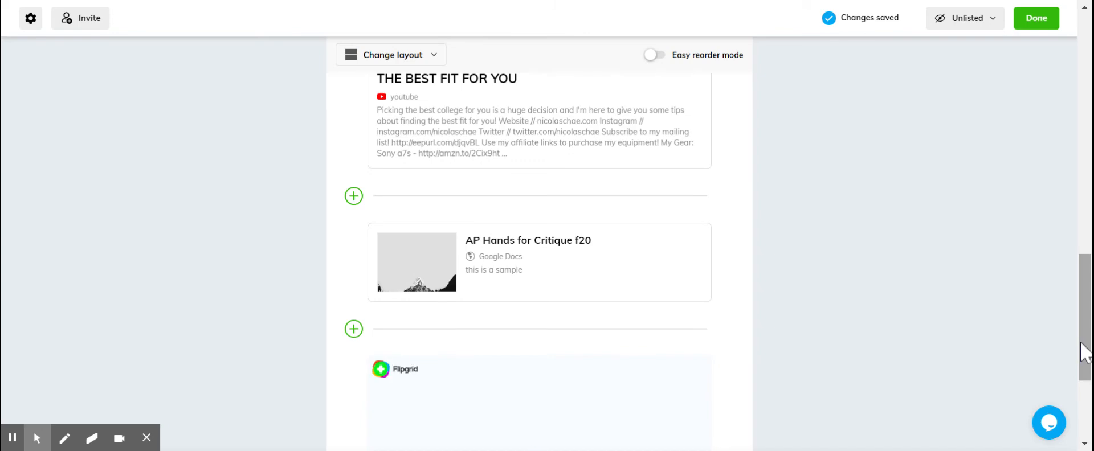
pyautogui.moveTo(1087, 343); pyautogui.dragTo(1088, 406)
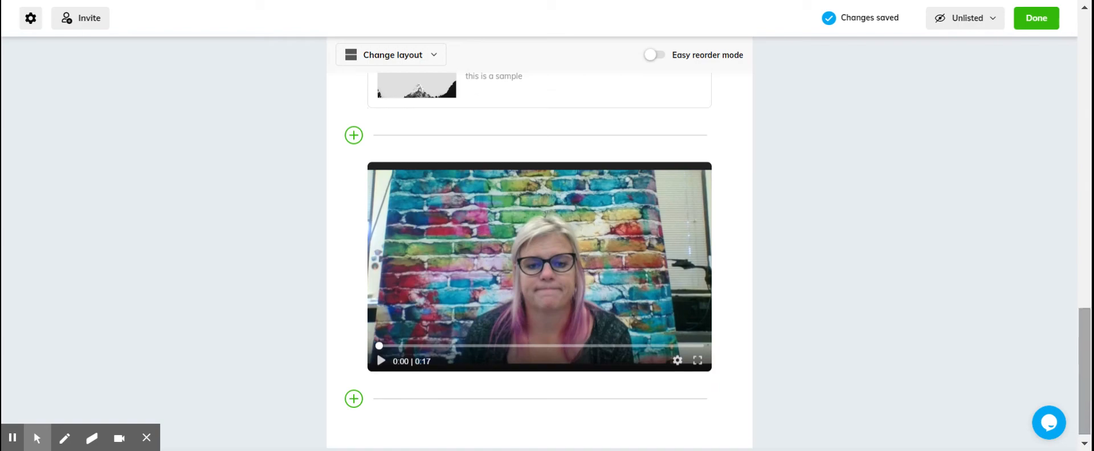
pyautogui.moveTo(1086, 392); pyautogui.dragTo(1085, 98)
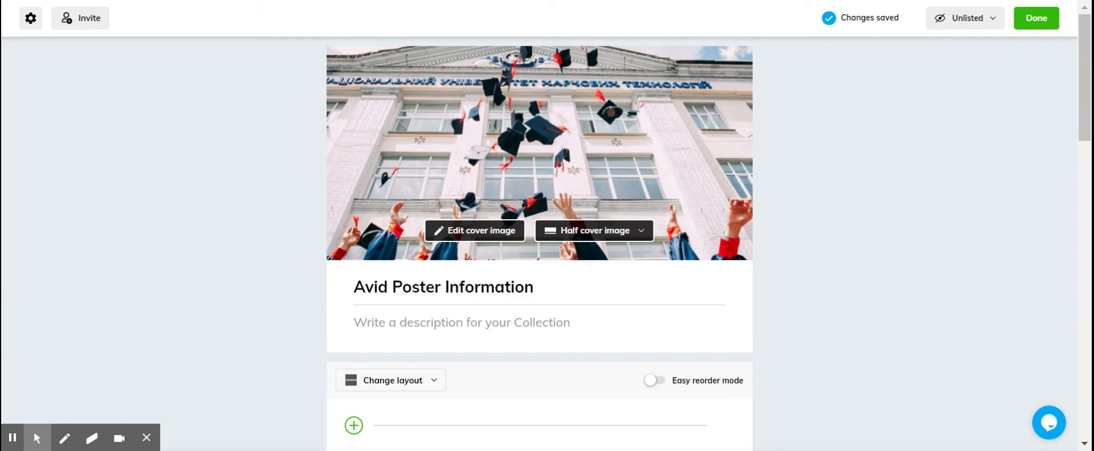
pyautogui.click(375, 382)
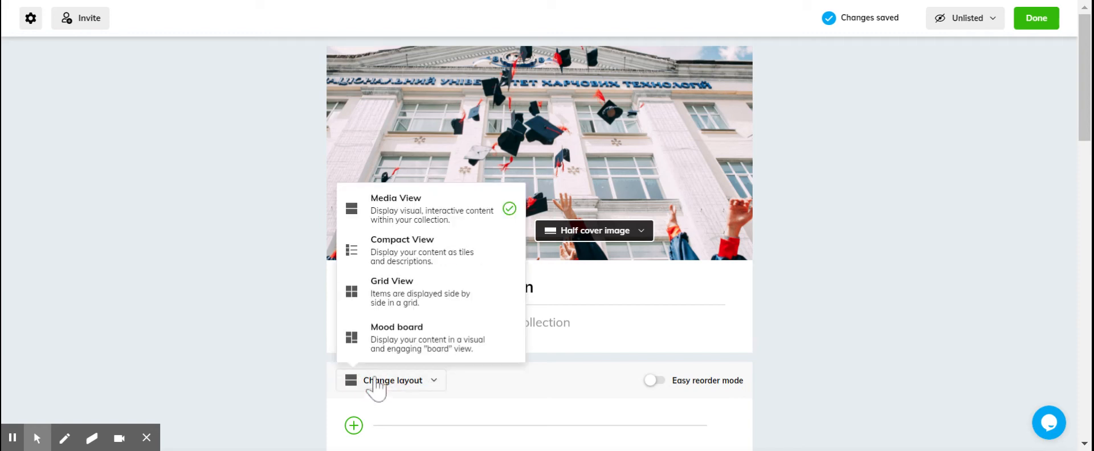
pyautogui.click(376, 295)
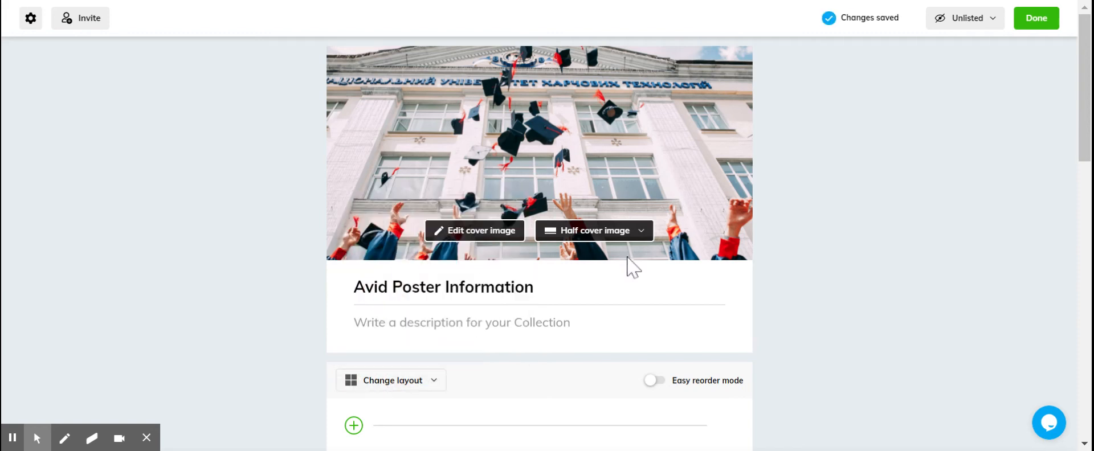
pyautogui.scroll(-5, 499, 262)
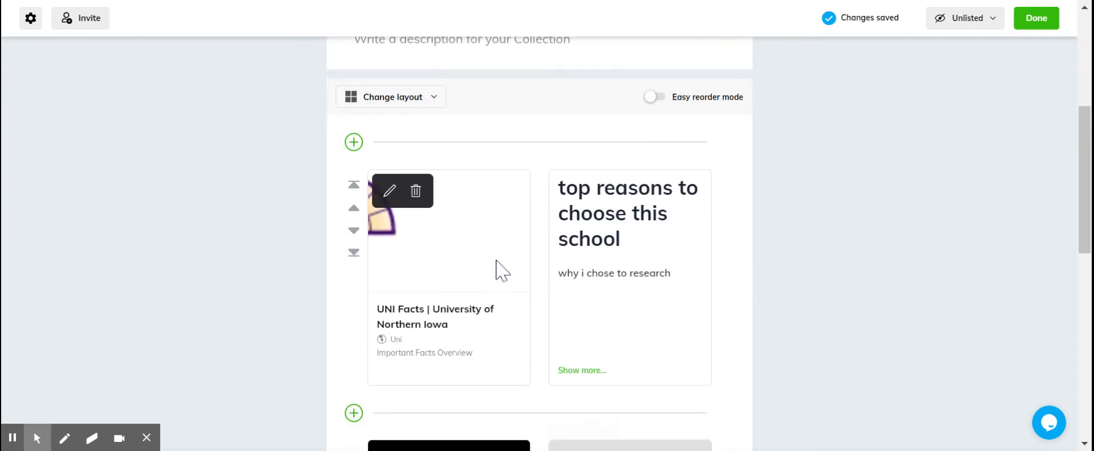
pyautogui.scroll(-8, 499, 270)
pyautogui.scroll(12, 499, 279)
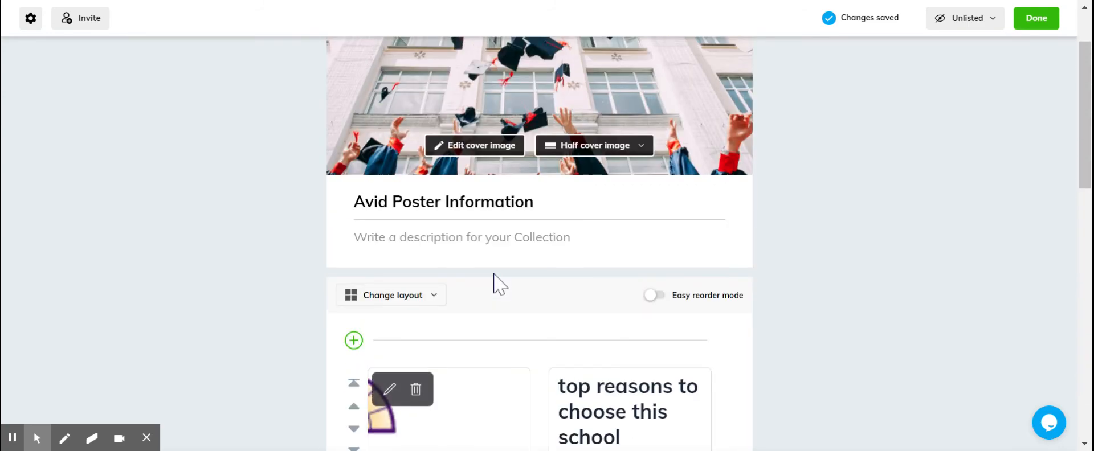
pyautogui.scroll(2, 496, 284)
# - Set the collection's layout to Mood board and check the resulting arrangement of the cards
pyautogui.click(403, 385)
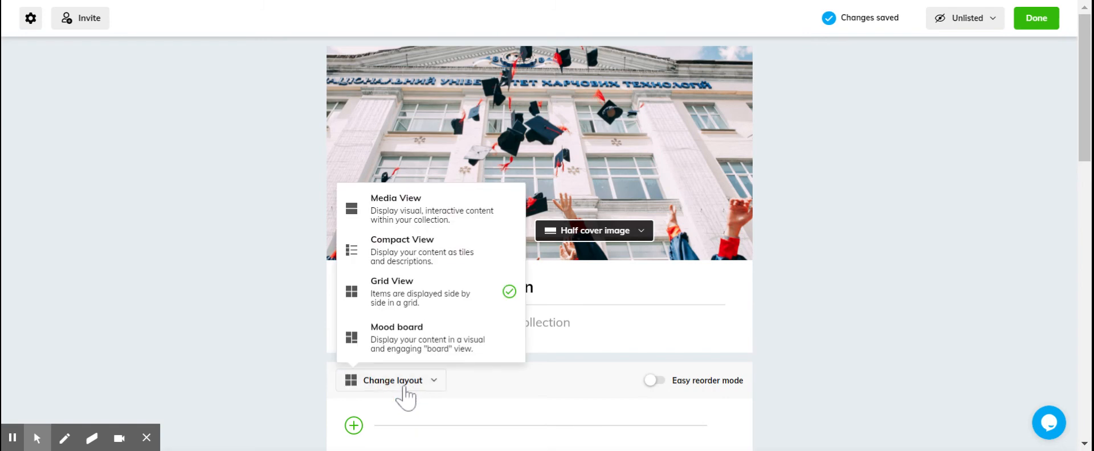
pyautogui.click(380, 339)
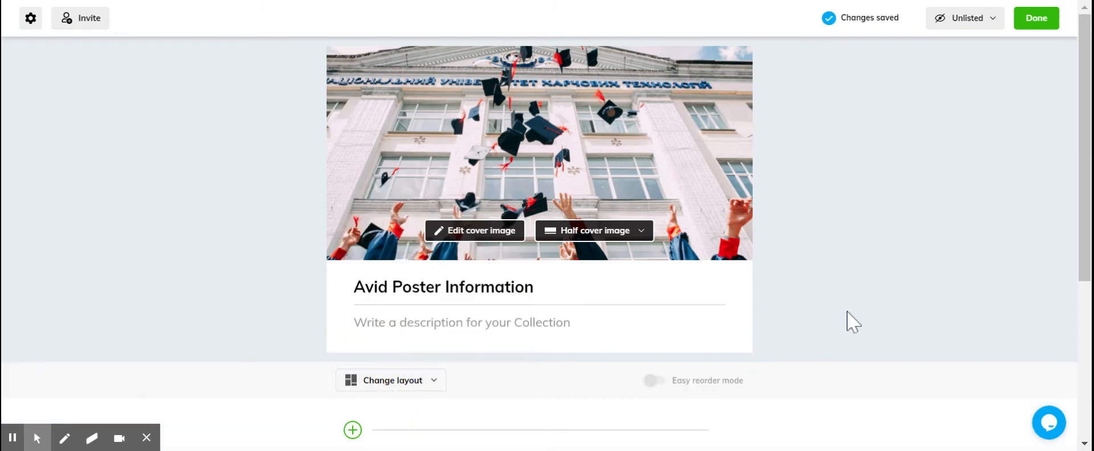
pyautogui.scroll(-4, 849, 320)
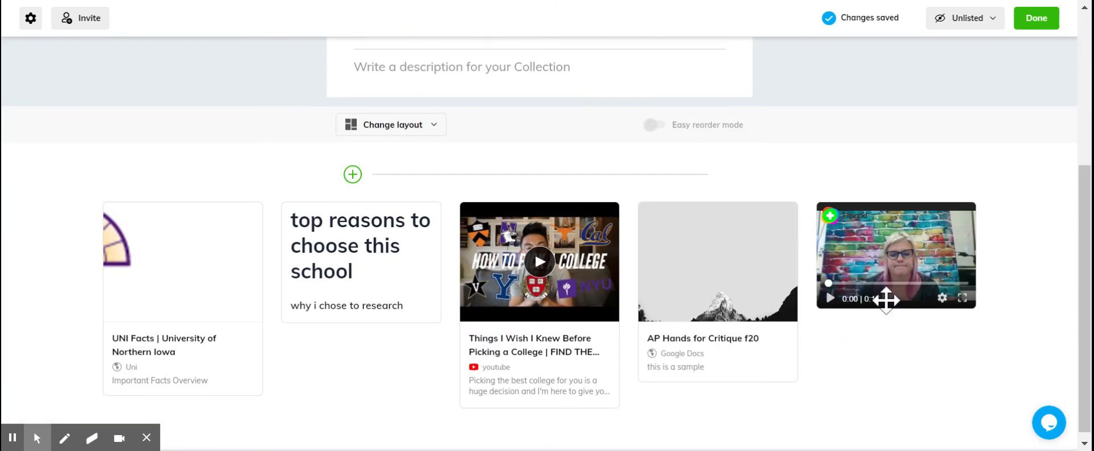
pyautogui.scroll(-1, 909, 342)
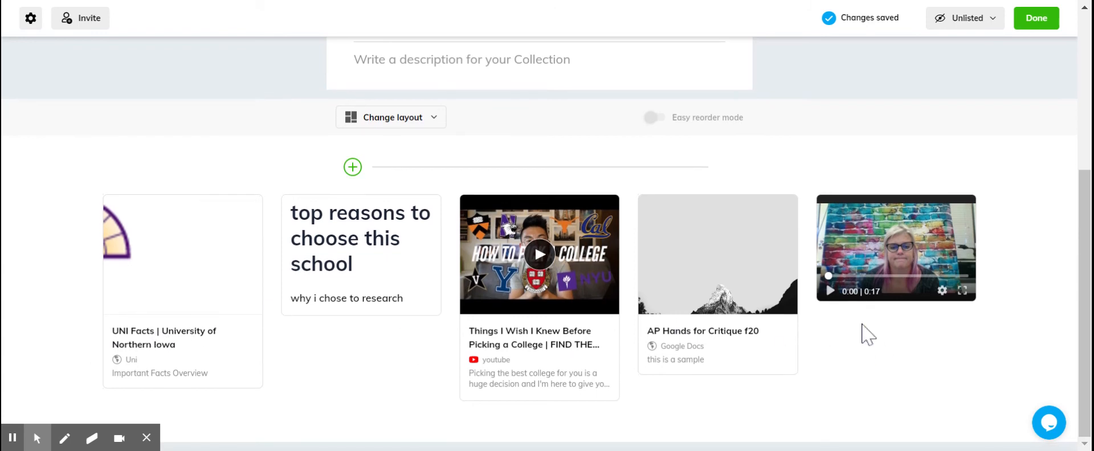
# - Move the YouTube video card ahead of the "top reasons to choose this school" card and return it to its original place
pyautogui.click(654, 117)
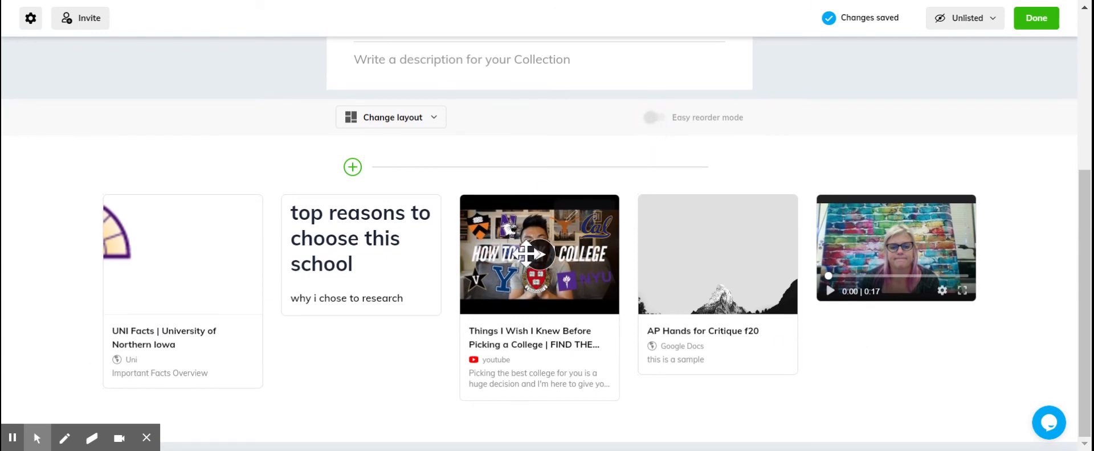
pyautogui.moveTo(525, 254); pyautogui.dragTo(343, 227)
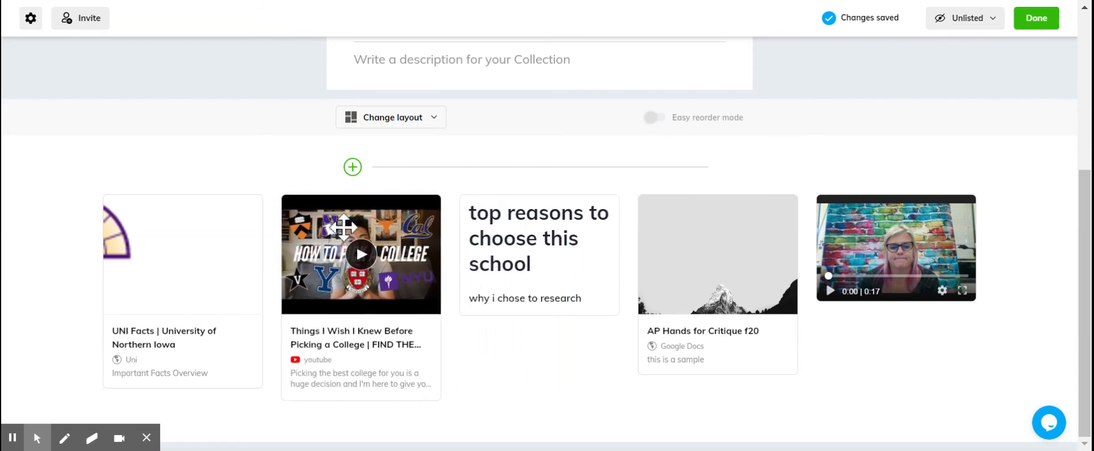
pyautogui.moveTo(522, 246); pyautogui.dragTo(354, 247)
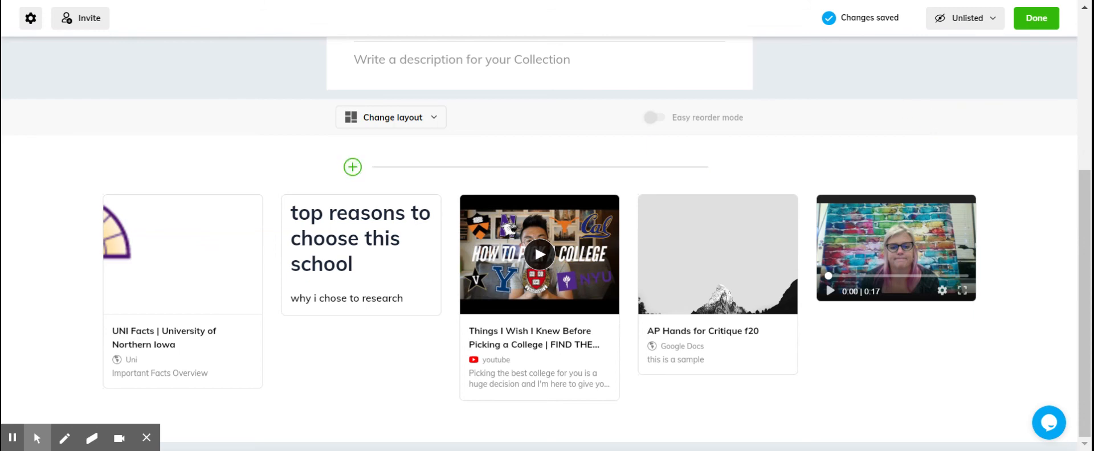
# - Finish editing the collection and open Avid Poster Information from the list of collections
pyautogui.click(1043, 24)
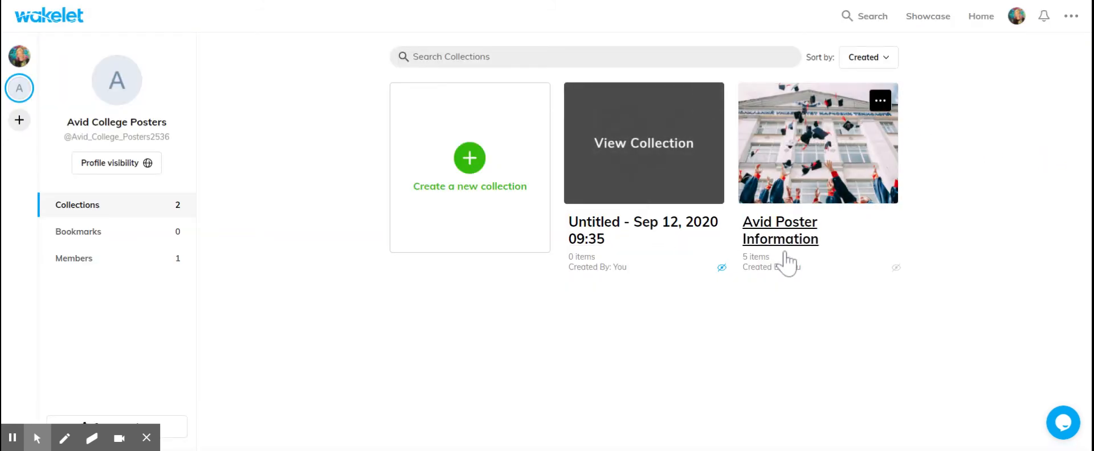
pyautogui.moveTo(781, 137)
pyautogui.click(822, 152)
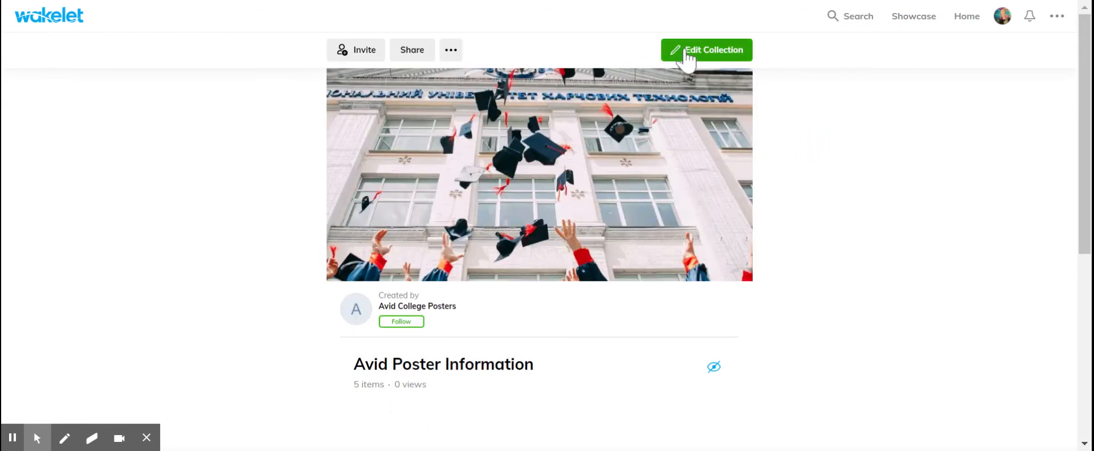
# - View the sharing options for the collection, select its share link and close the options
pyautogui.click(414, 57)
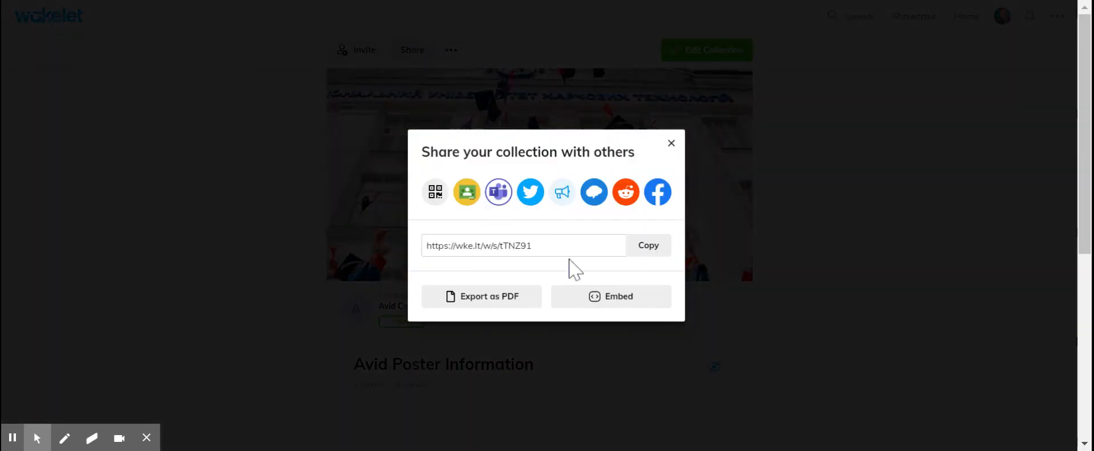
pyautogui.click(556, 247)
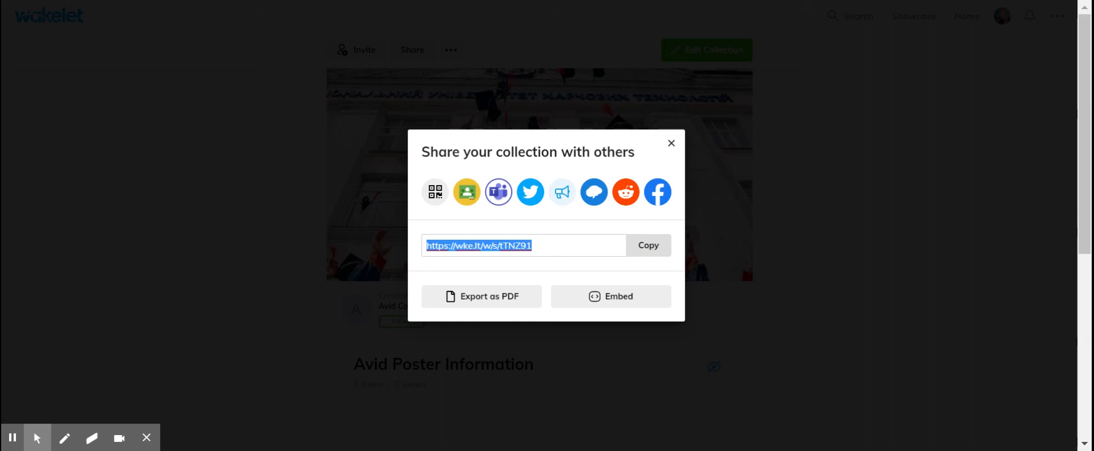
pyautogui.click(671, 143)
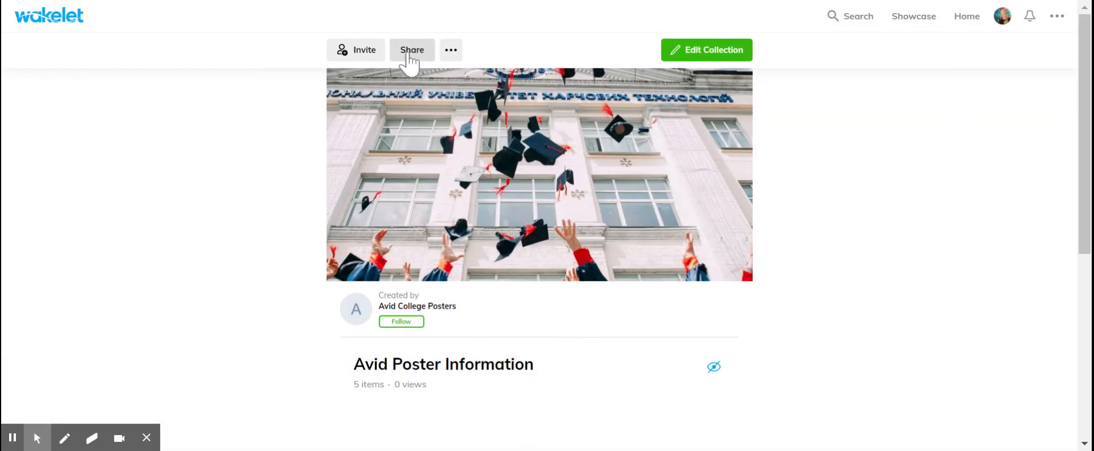
# - Invite a contributor to the collection by entering the person's e-mail address, adding it to the invite list and sending the invitation
pyautogui.click(359, 49)
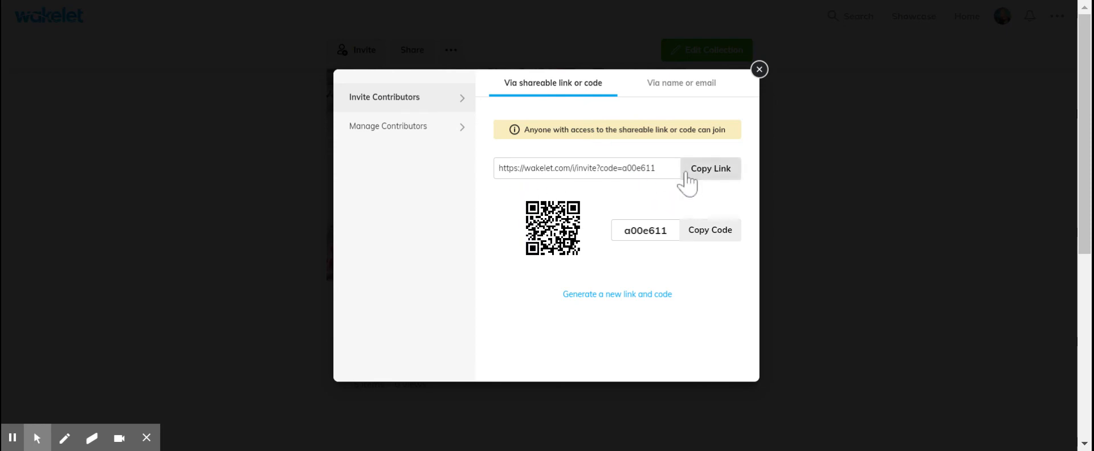
pyautogui.click(668, 88)
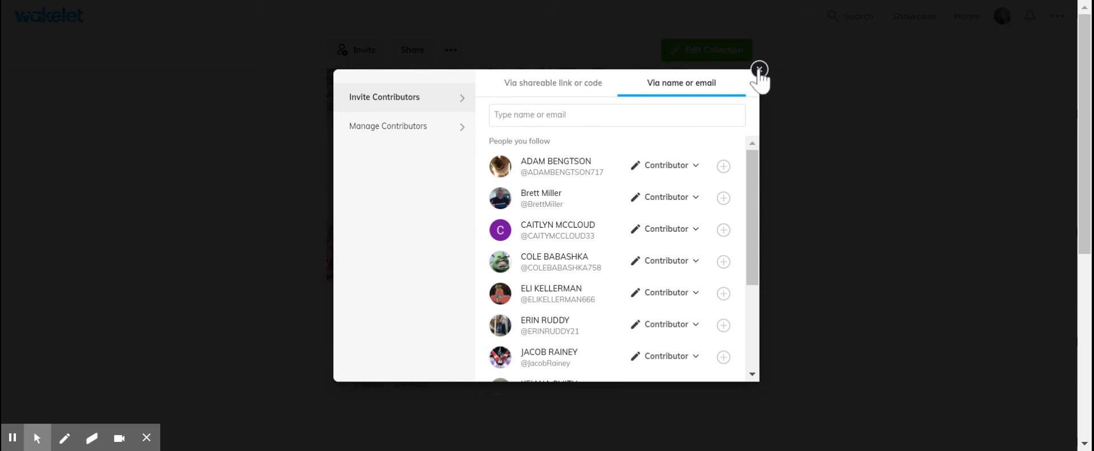
pyautogui.click(557, 116)
pyautogui.write('mol')
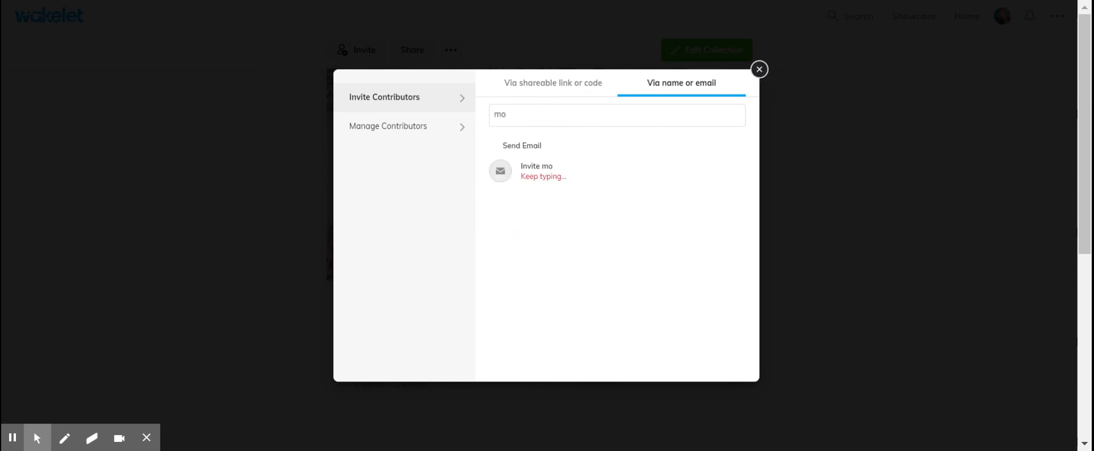
pyautogui.press('BackSpace')
pyautogui.press('BackSpace')
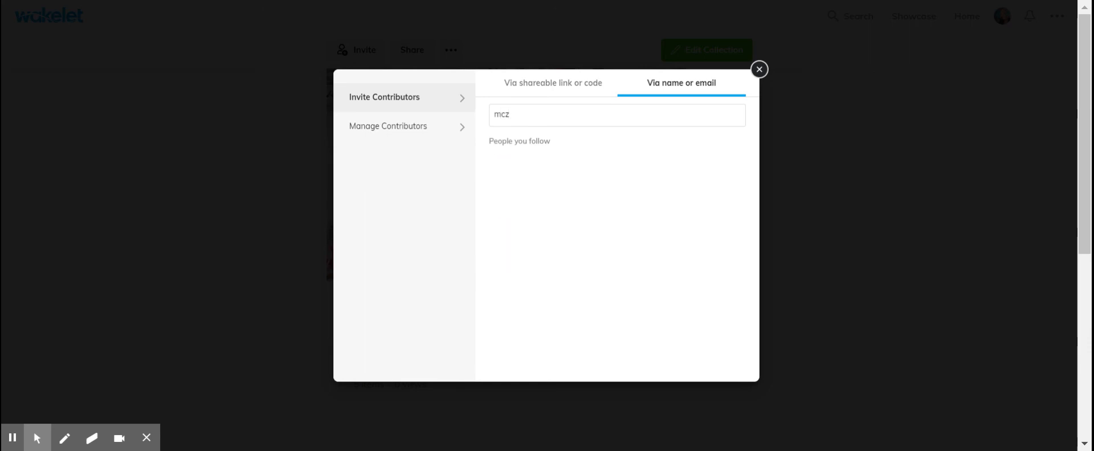
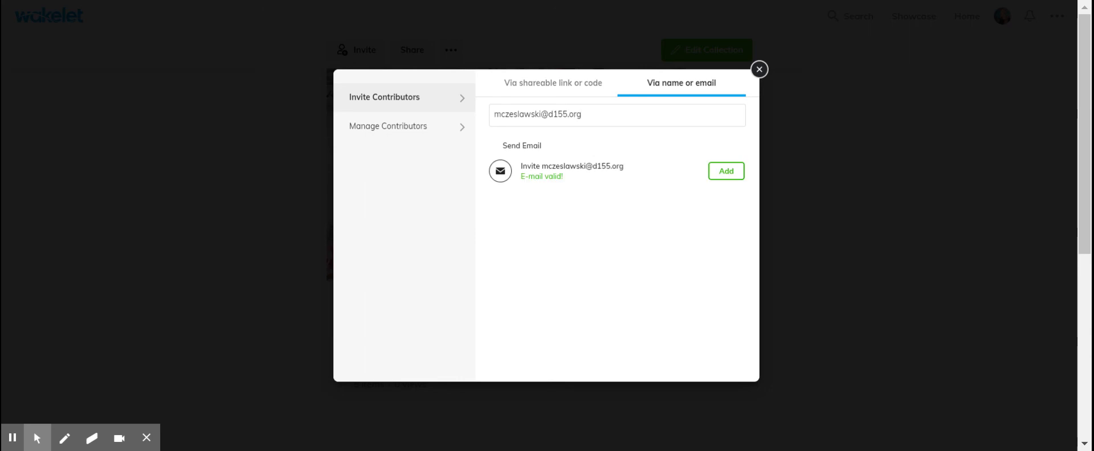
pyautogui.click(723, 173)
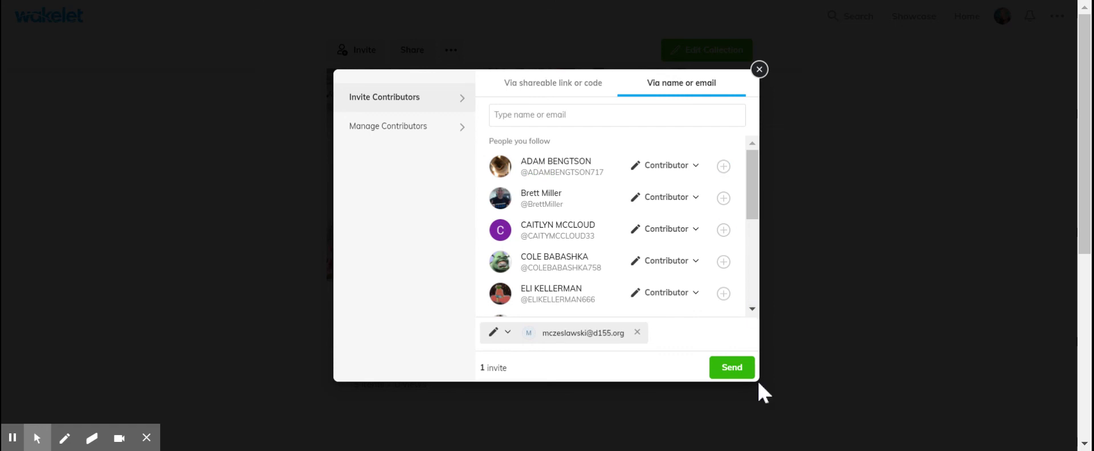
pyautogui.click(495, 335)
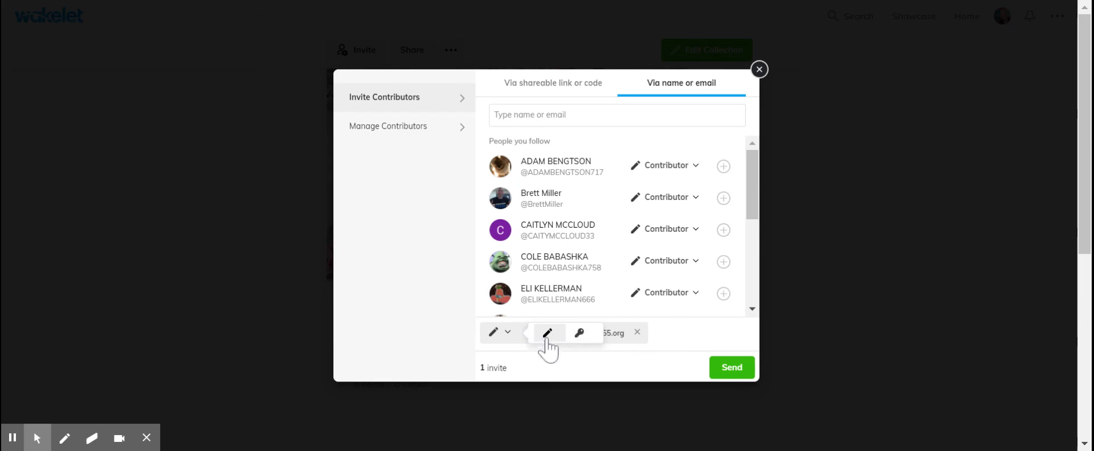
pyautogui.click(747, 368)
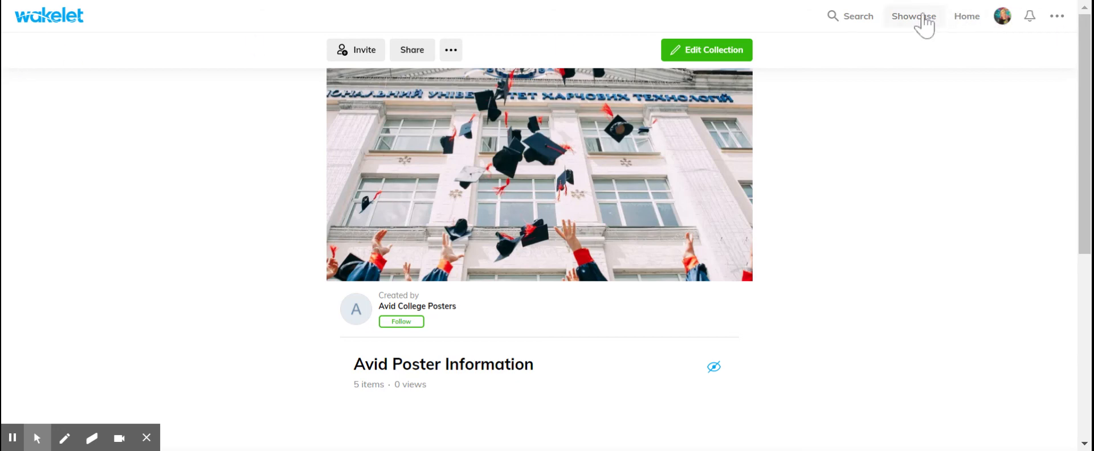
# - Browse the collections in Wakelet's Community Showcase for examples and return to the start of the page
pyautogui.click(918, 17)
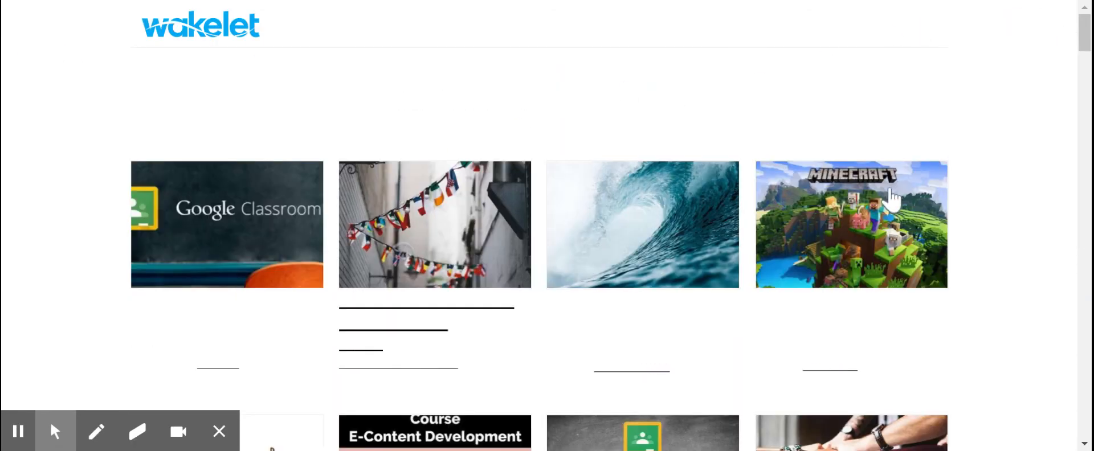
pyautogui.scroll(-3, 679, 247)
pyautogui.scroll(2, 689, 247)
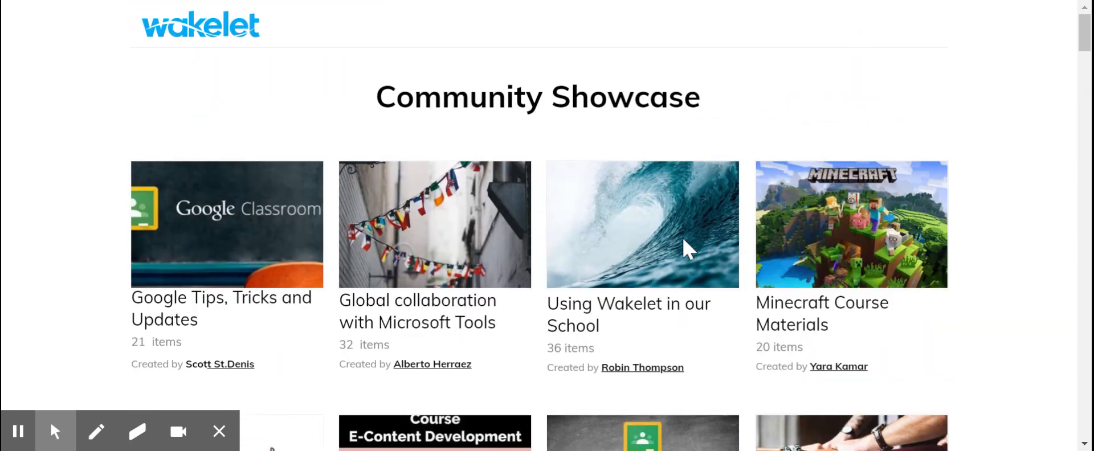
pyautogui.scroll(-5, 687, 248)
pyautogui.scroll(-13, 684, 250)
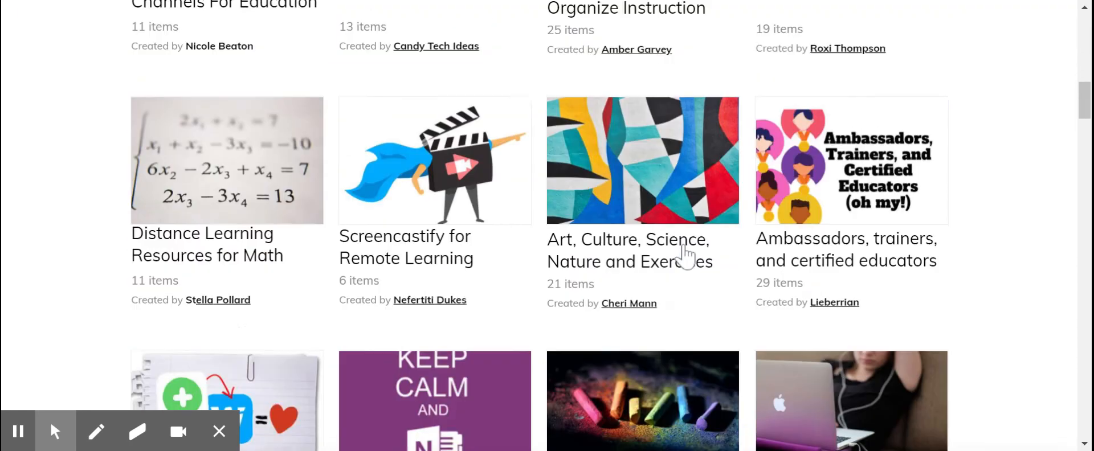
pyautogui.scroll(-4, 673, 274)
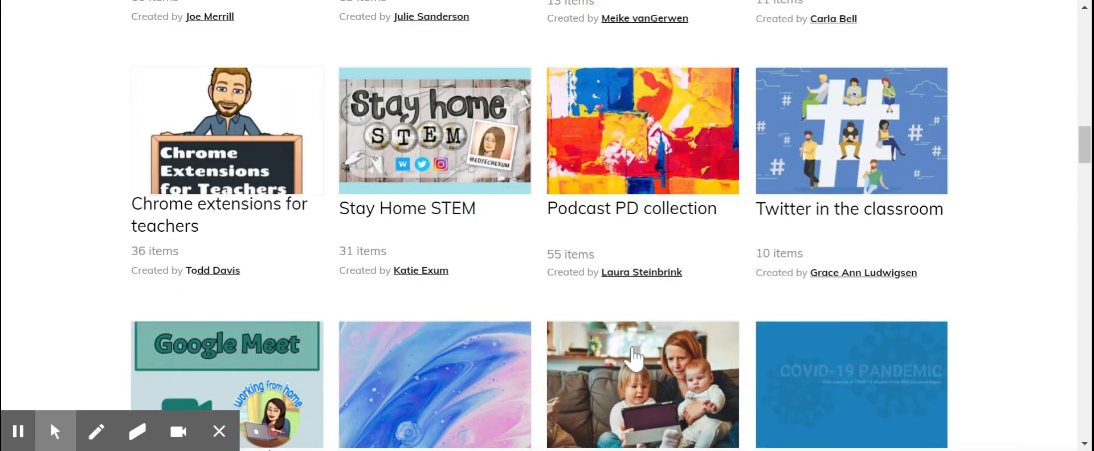
pyautogui.scroll(-4, 627, 353)
pyautogui.scroll(15, 629, 360)
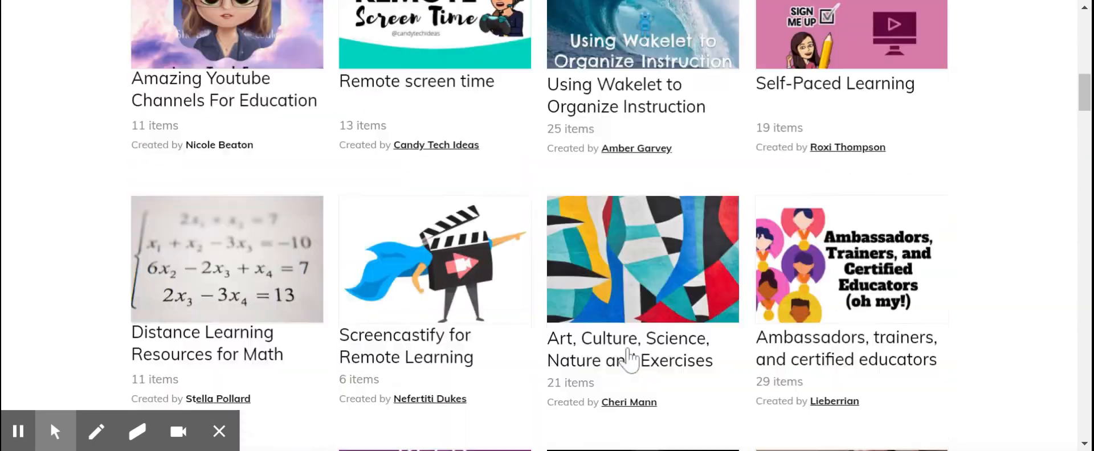
pyautogui.scroll(3, 629, 359)
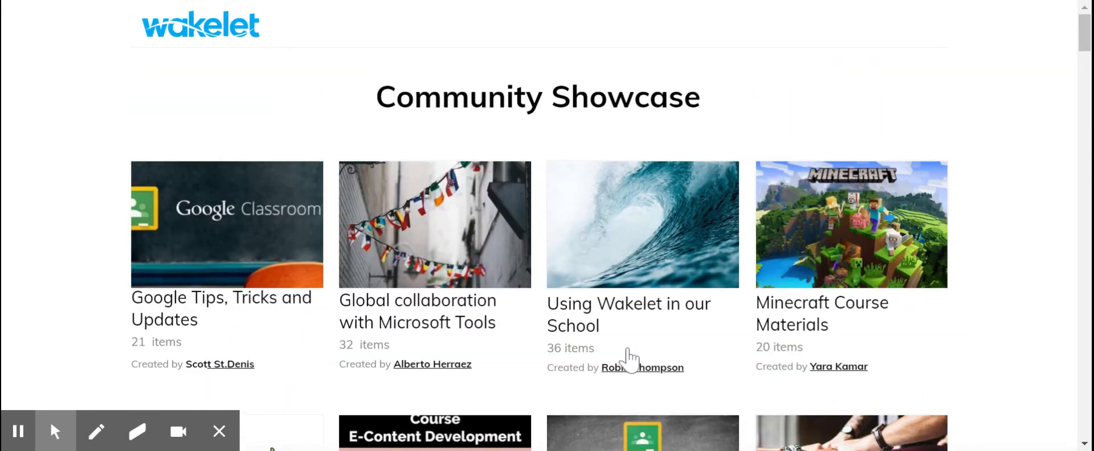
pyautogui.click(168, 30)
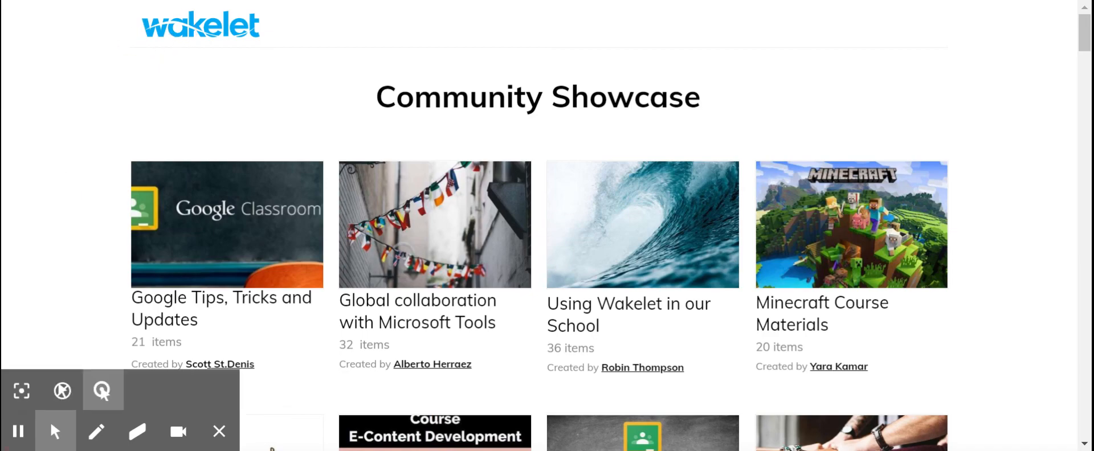